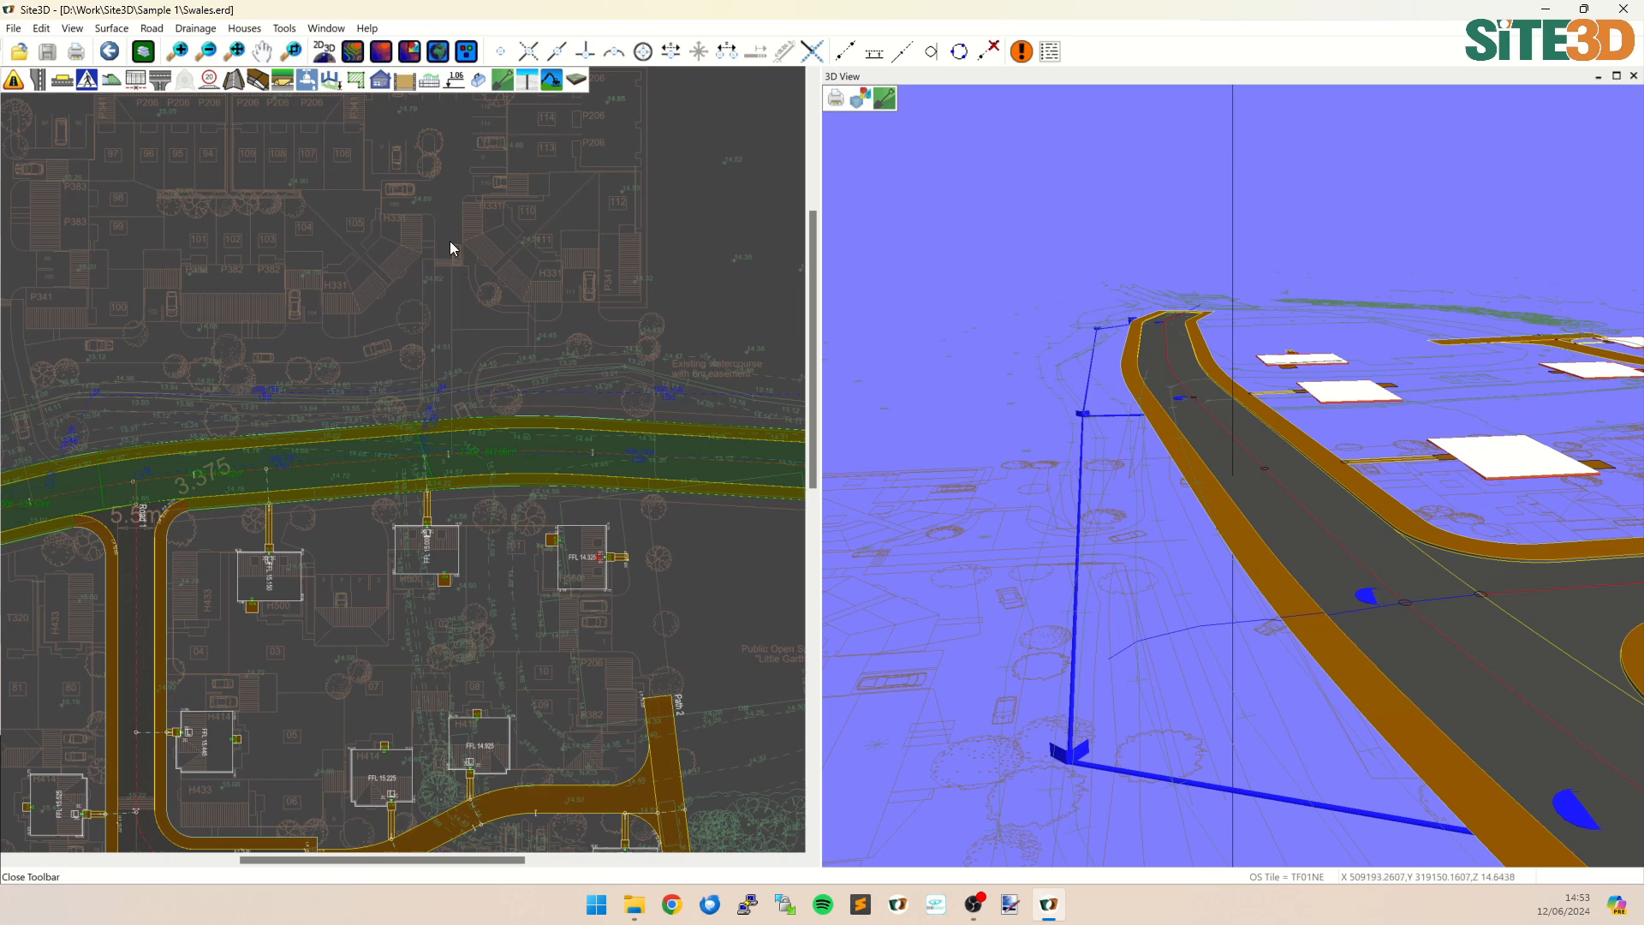
Step: Change the cross-section shape of the conduit between manholes S3 and S4 to Swale
left_click(307, 80)
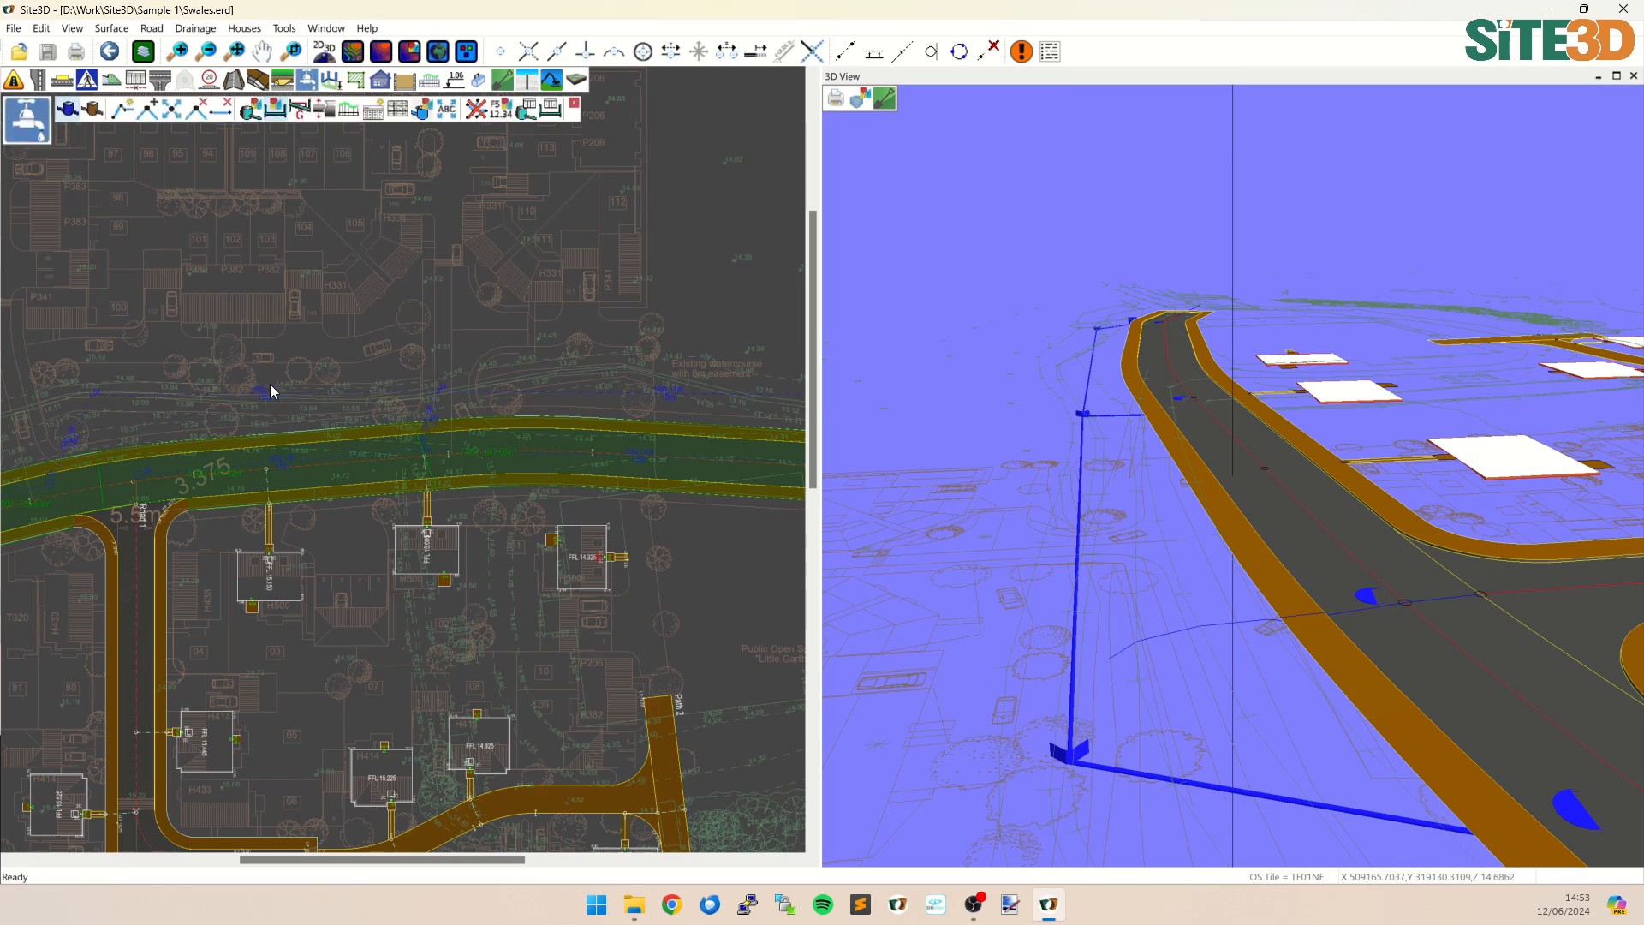
double_click(274, 395)
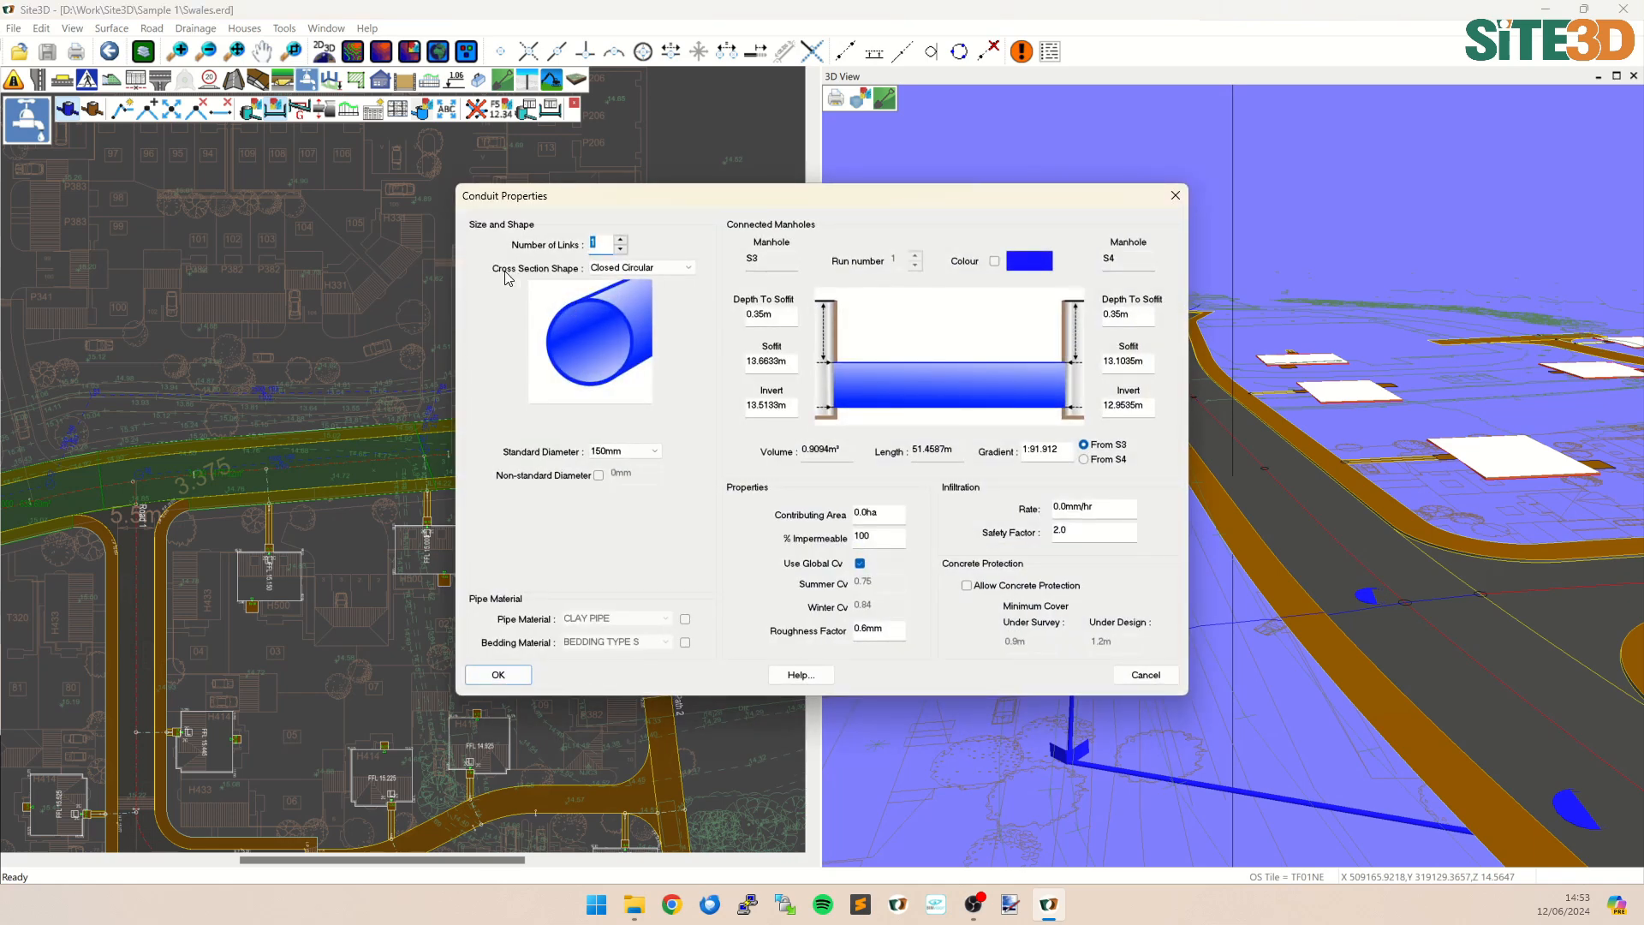
left_click(692, 274)
left_click(629, 330)
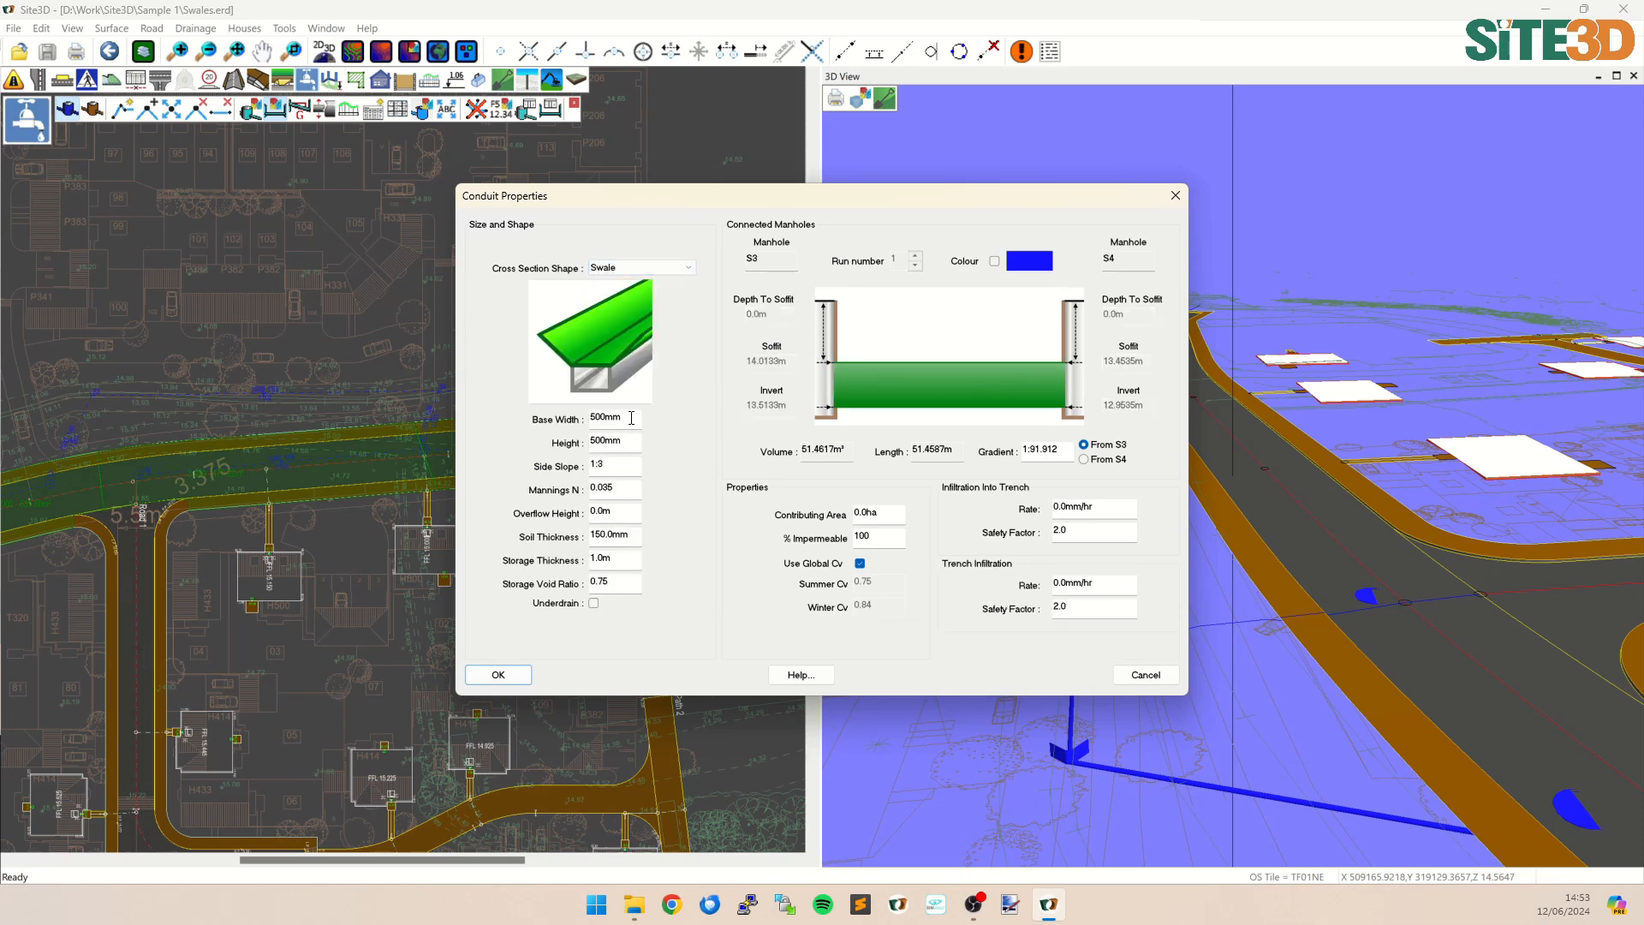
Step: Review the S3–S4 swale's size, overflow height and storage thickness settings and its underdrain option
left_click_drag(631, 418, 588, 418)
left_click(616, 442)
key("Tab")
key("Tab")
left_click_drag(627, 517, 595, 517)
left_click(613, 510)
double_click(625, 439)
left_click_drag(613, 559, 606, 562)
left_click(593, 604)
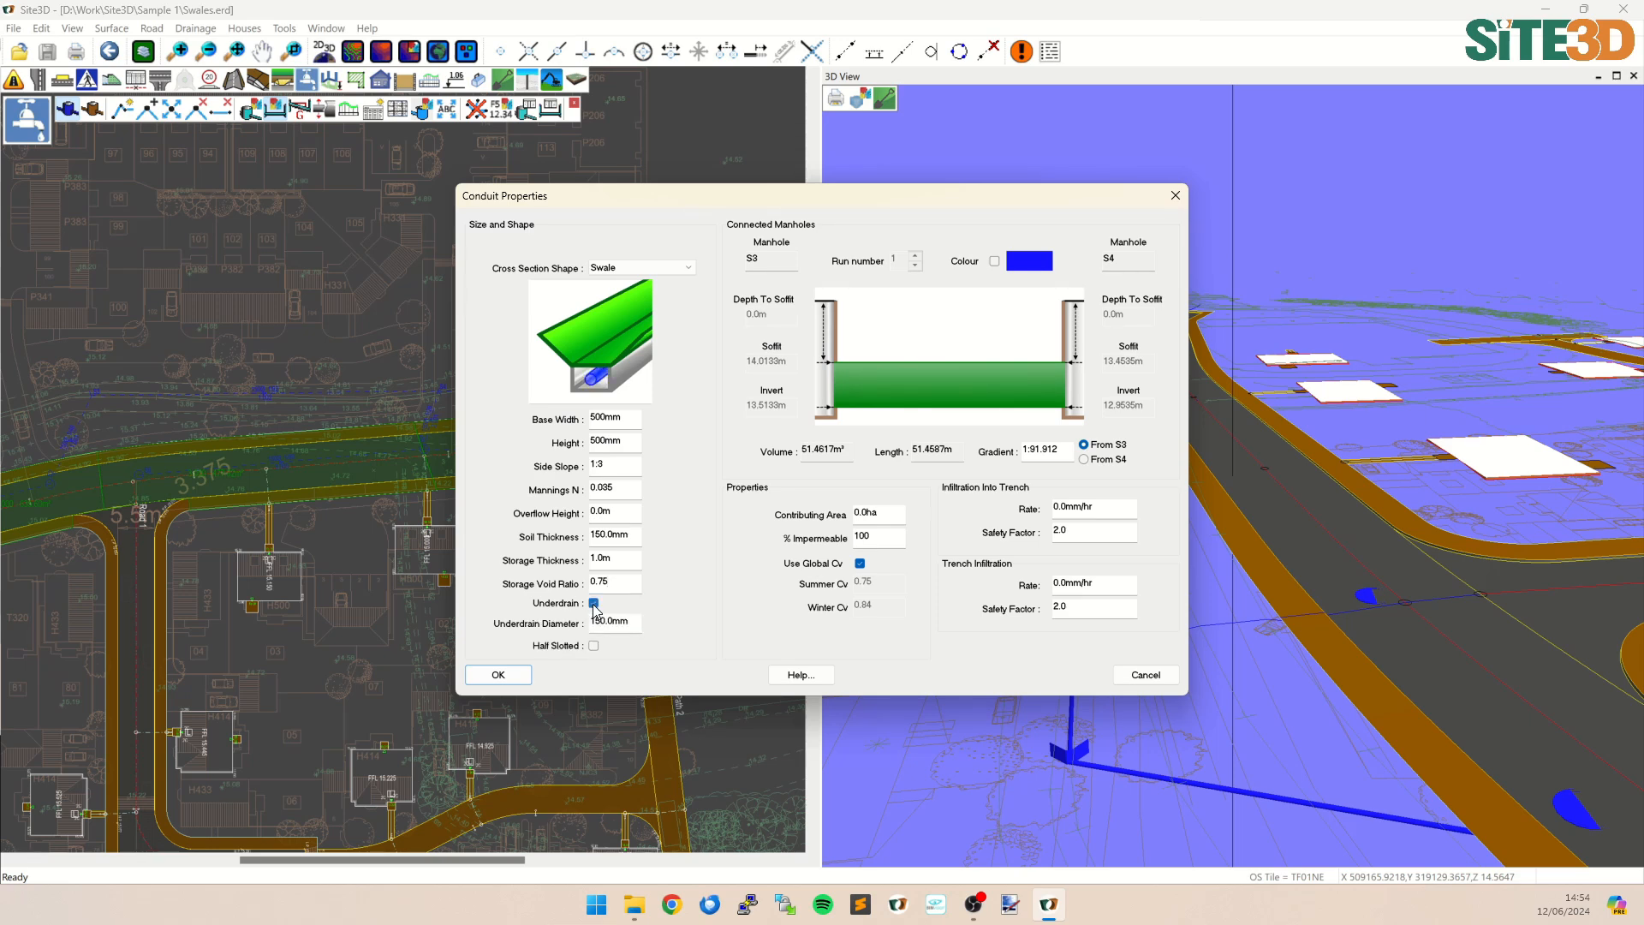
left_click(595, 605)
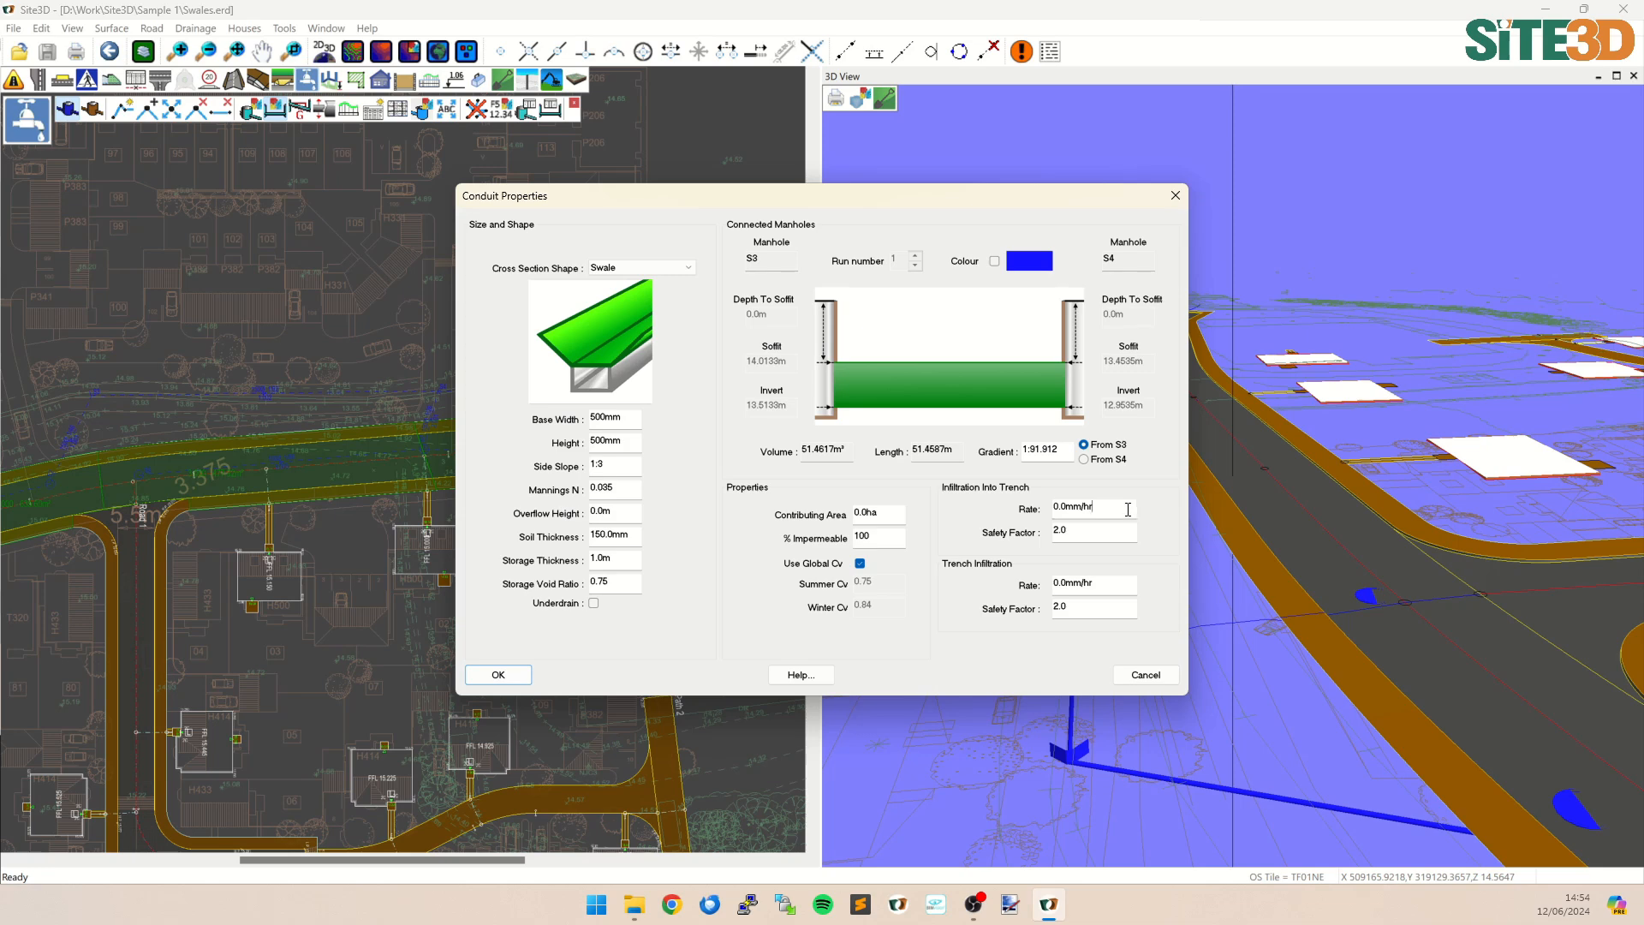
Step: Review the S3–S4 swale's two infiltration rates and accept the conduit properties
left_click_drag(1128, 510, 1054, 506)
left_click_drag(1101, 586, 1055, 585)
left_click(510, 676)
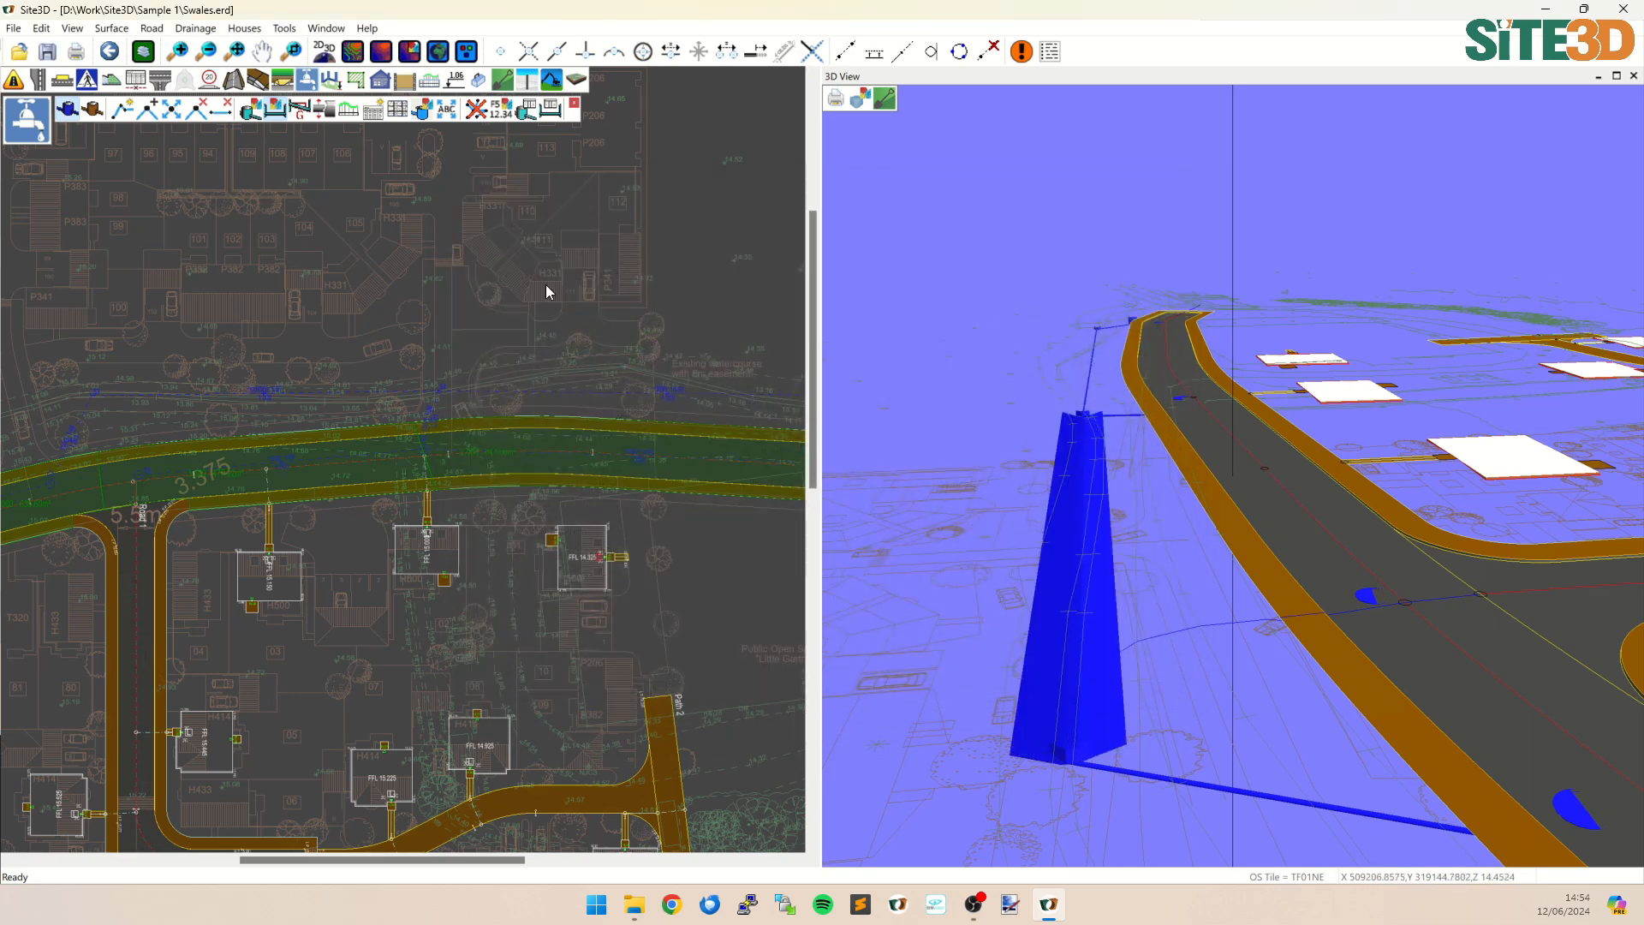
Step: Give the swale between manholes S3 and S4 a custom bright green colour
double_click(298, 399)
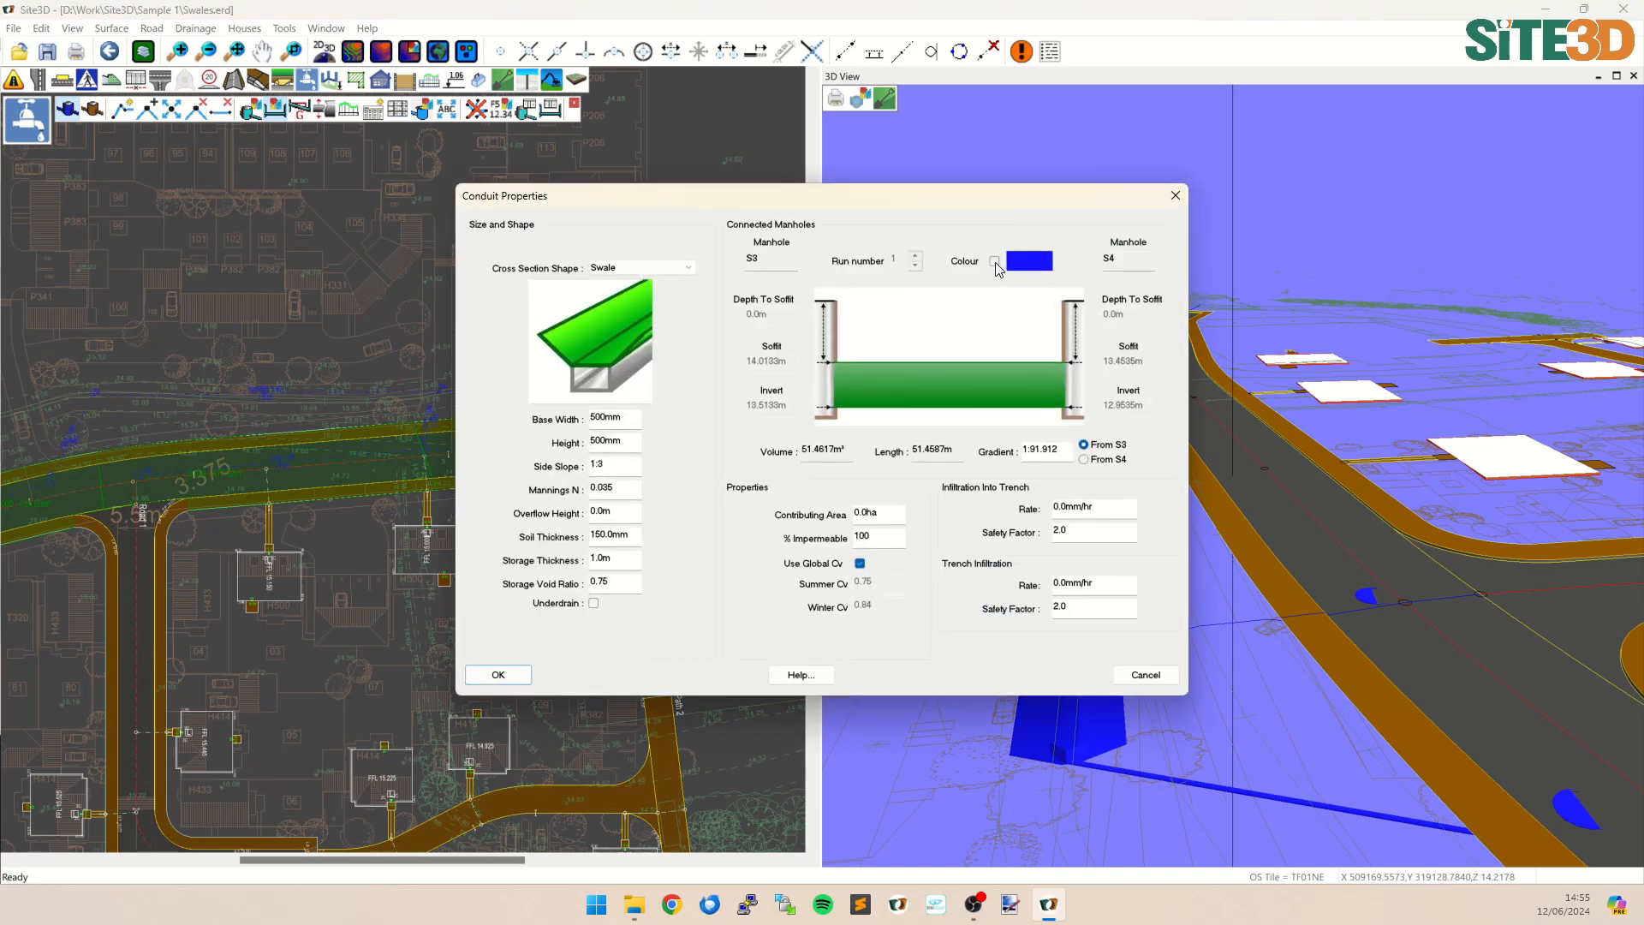
left_click(995, 262)
left_click(1031, 263)
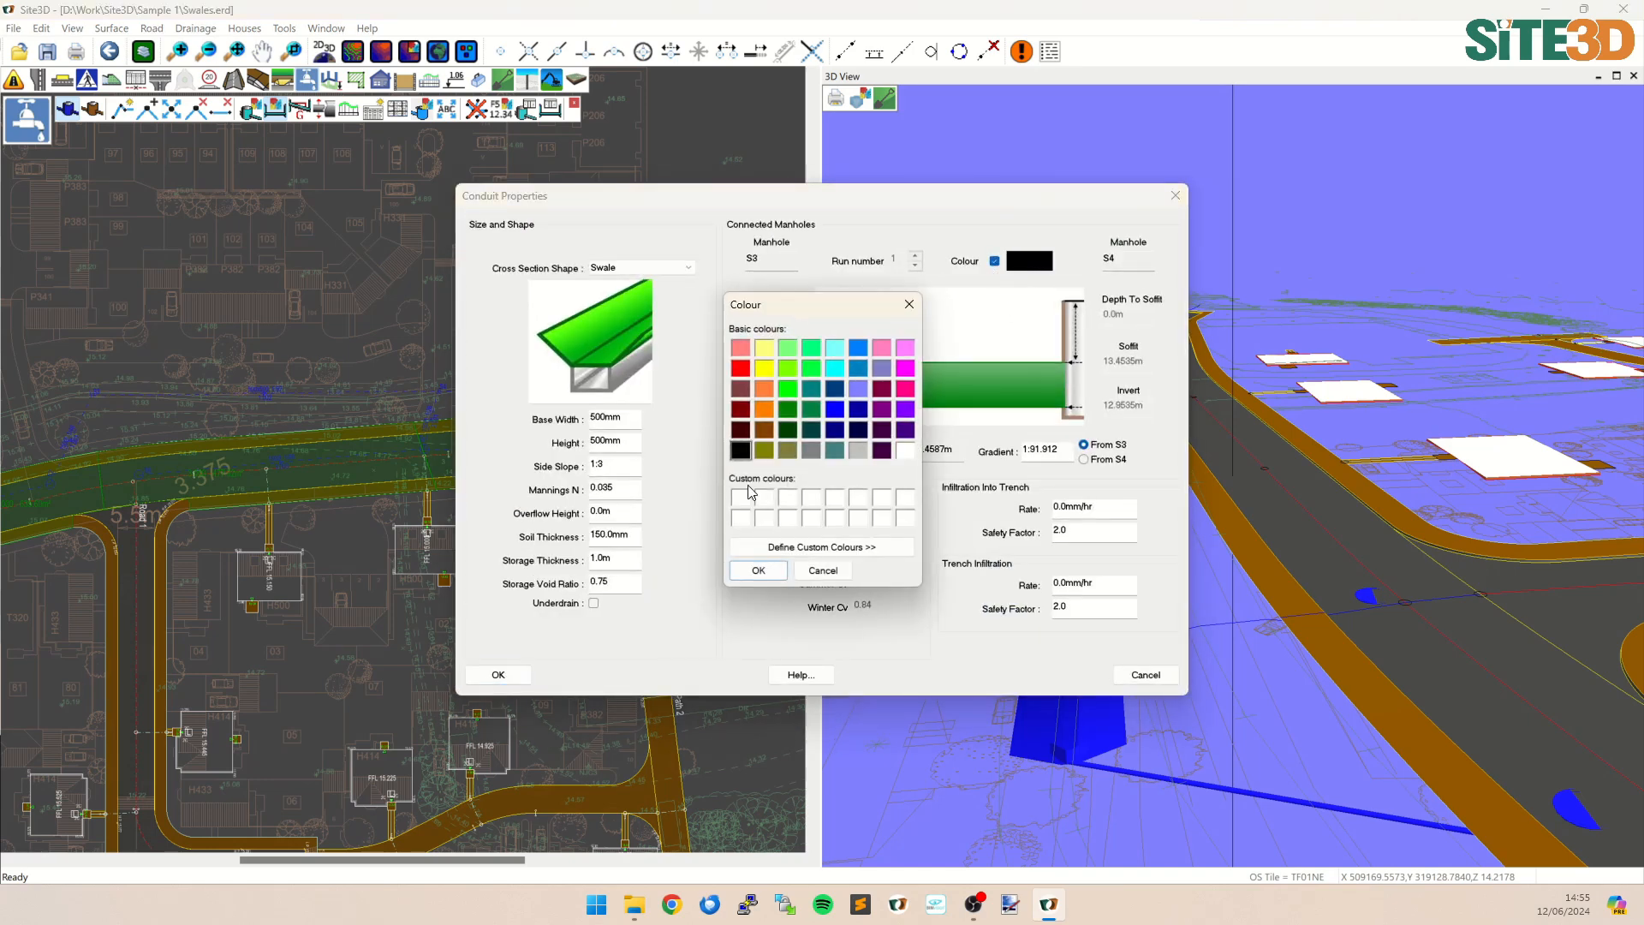
left_click(787, 388)
left_click(757, 570)
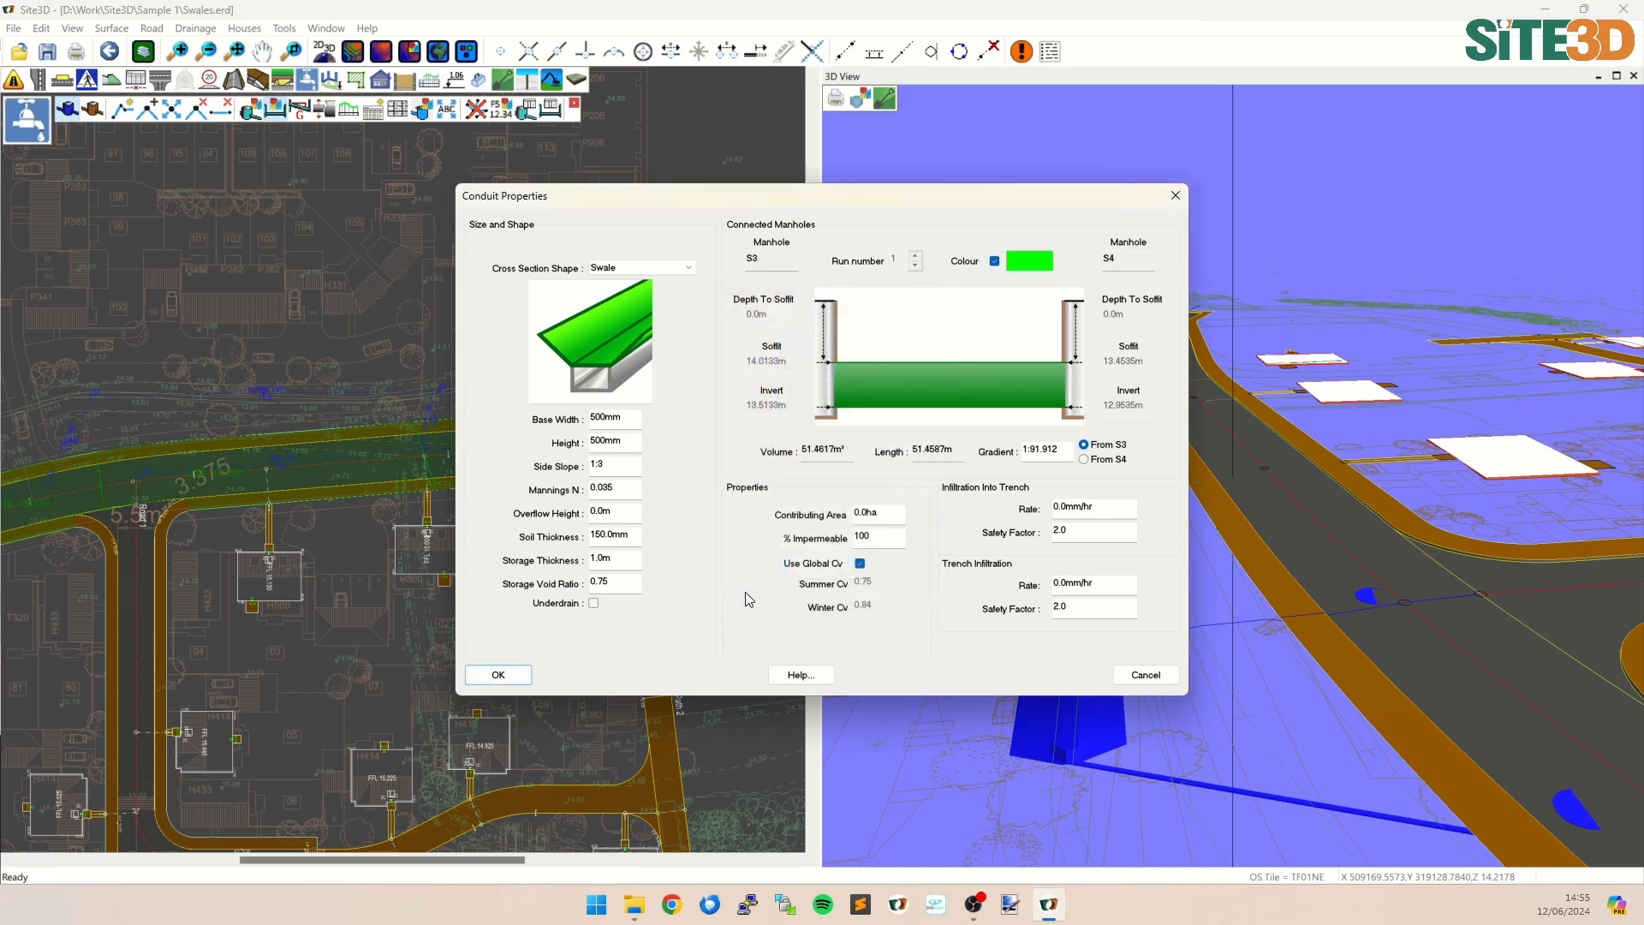
left_click(481, 679)
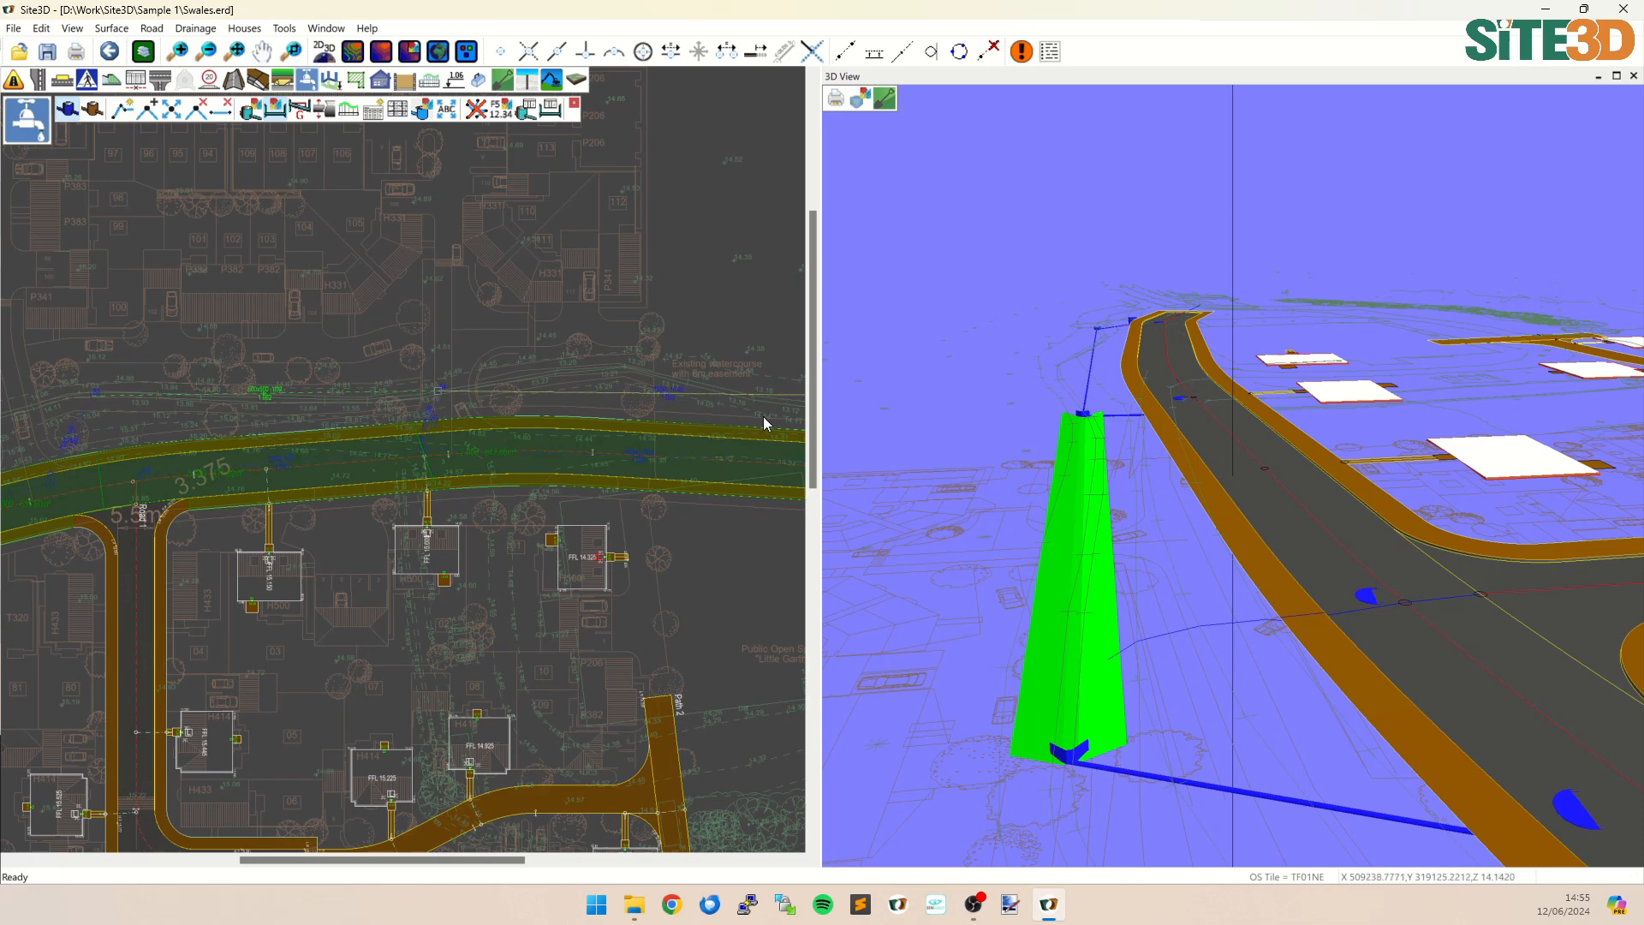
Step: Change the conduit between manholes S4 and S5 to a Swale with an overflow height of 0.5 m
double_click(574, 393)
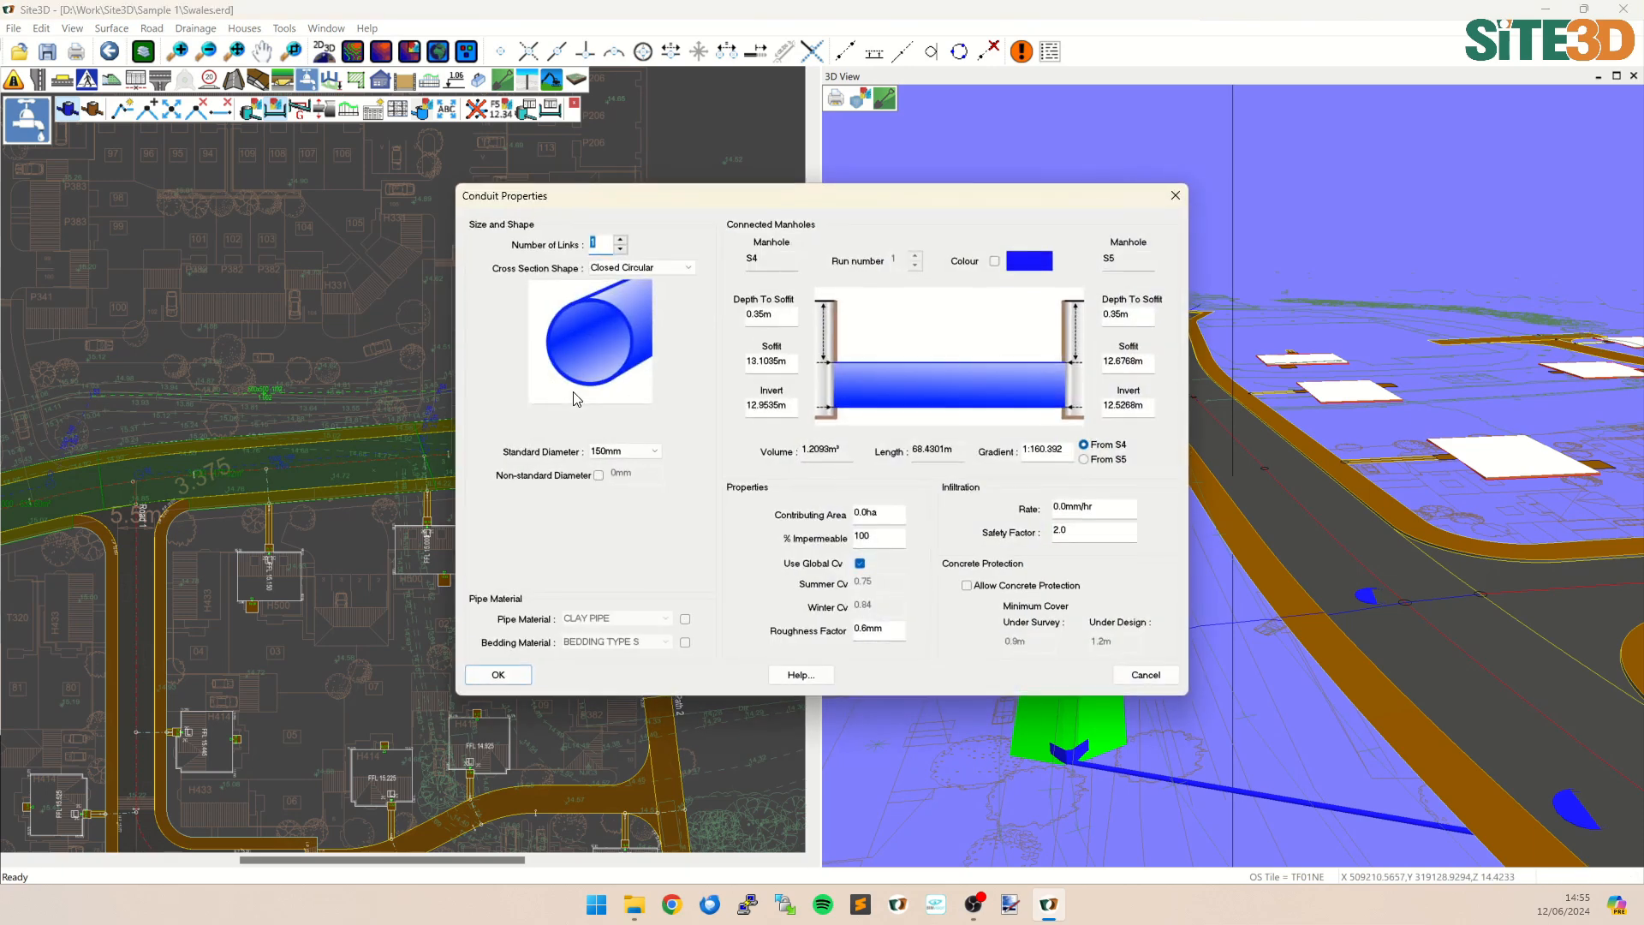
left_click(656, 269)
left_click(618, 346)
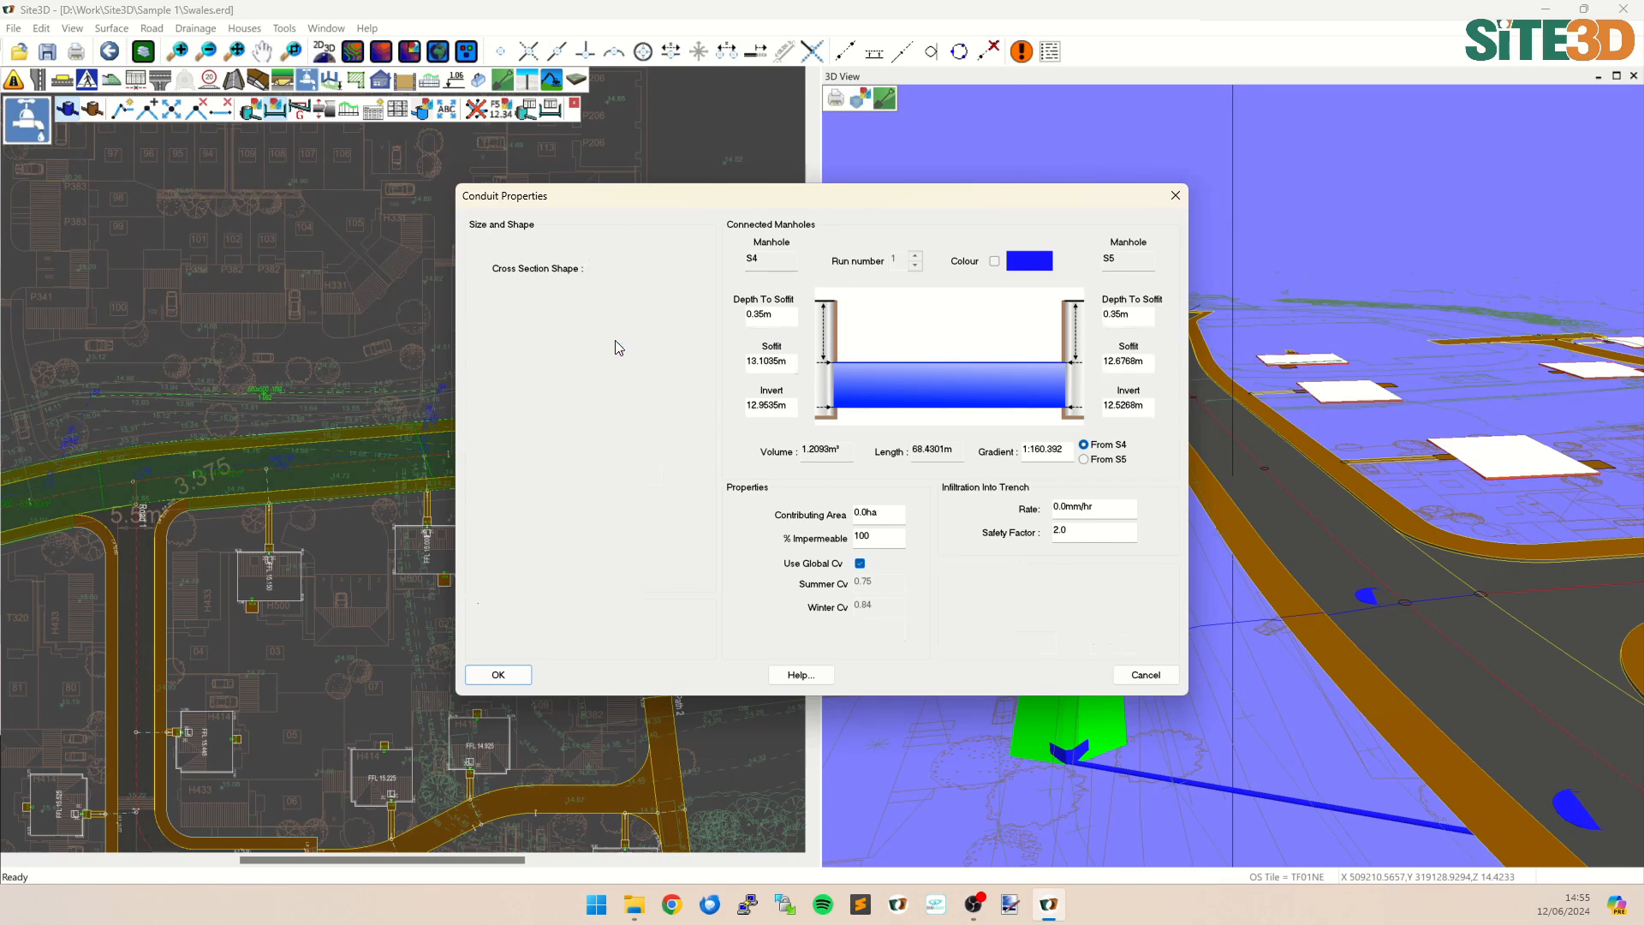
double_click(618, 512)
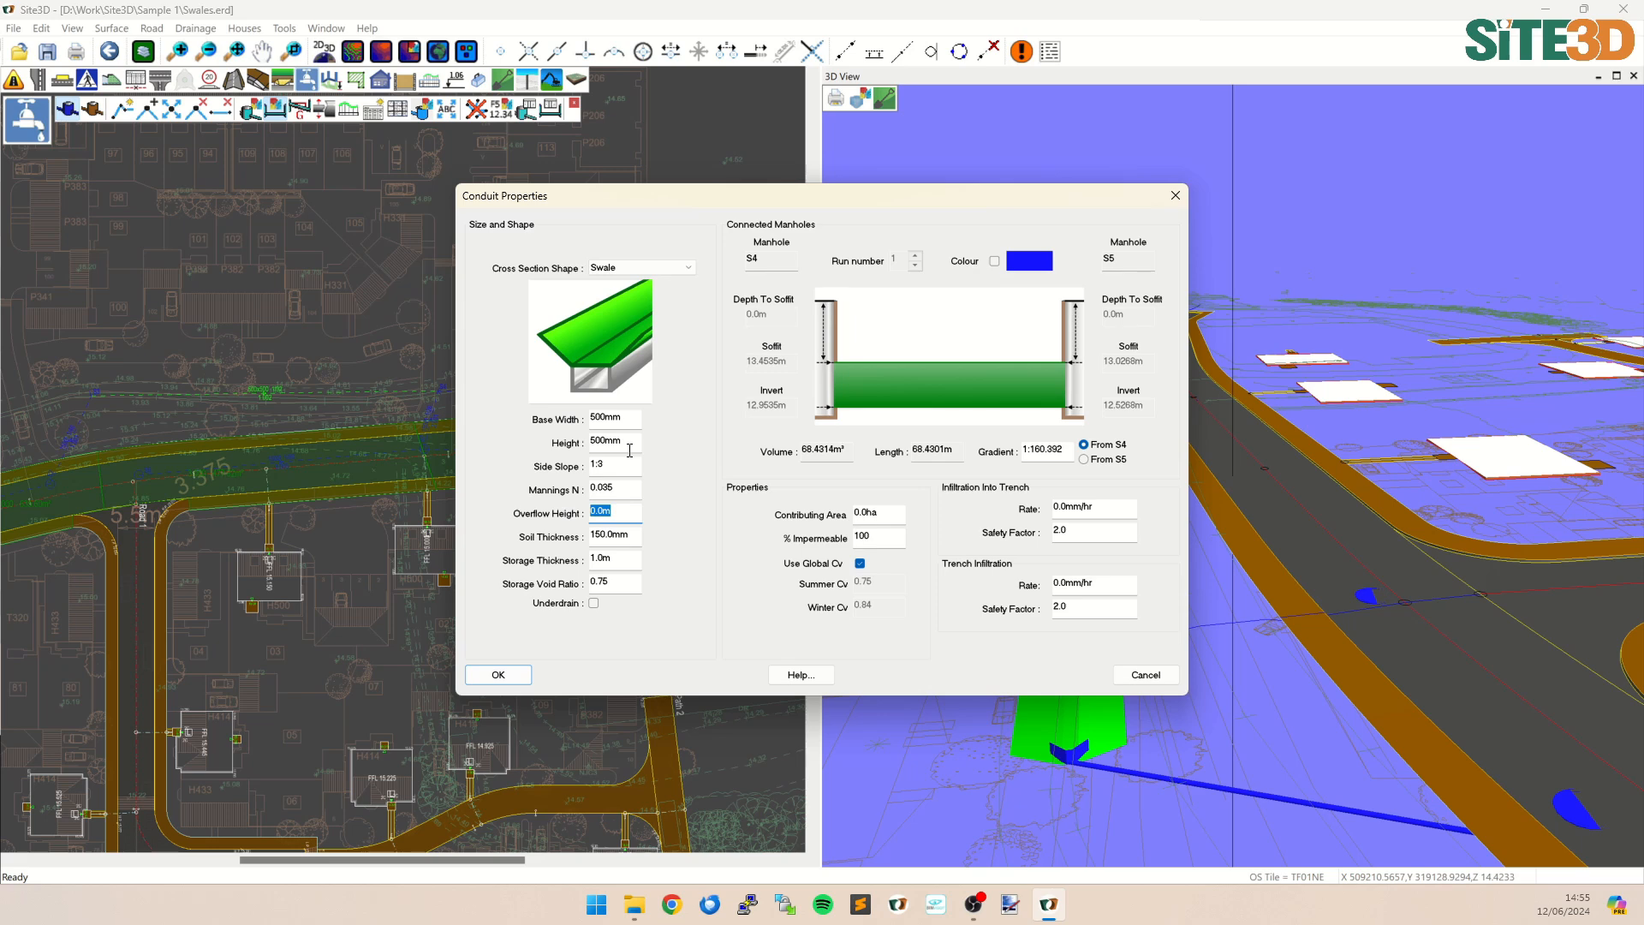
type("0.5")
Step: Set the S4–S5 swale's rate for infiltration into trench to 5000 mm/hr and its trench infiltration rate to 1000 mm/hr
double_click(1111, 509)
type("5000")
double_click(1114, 588)
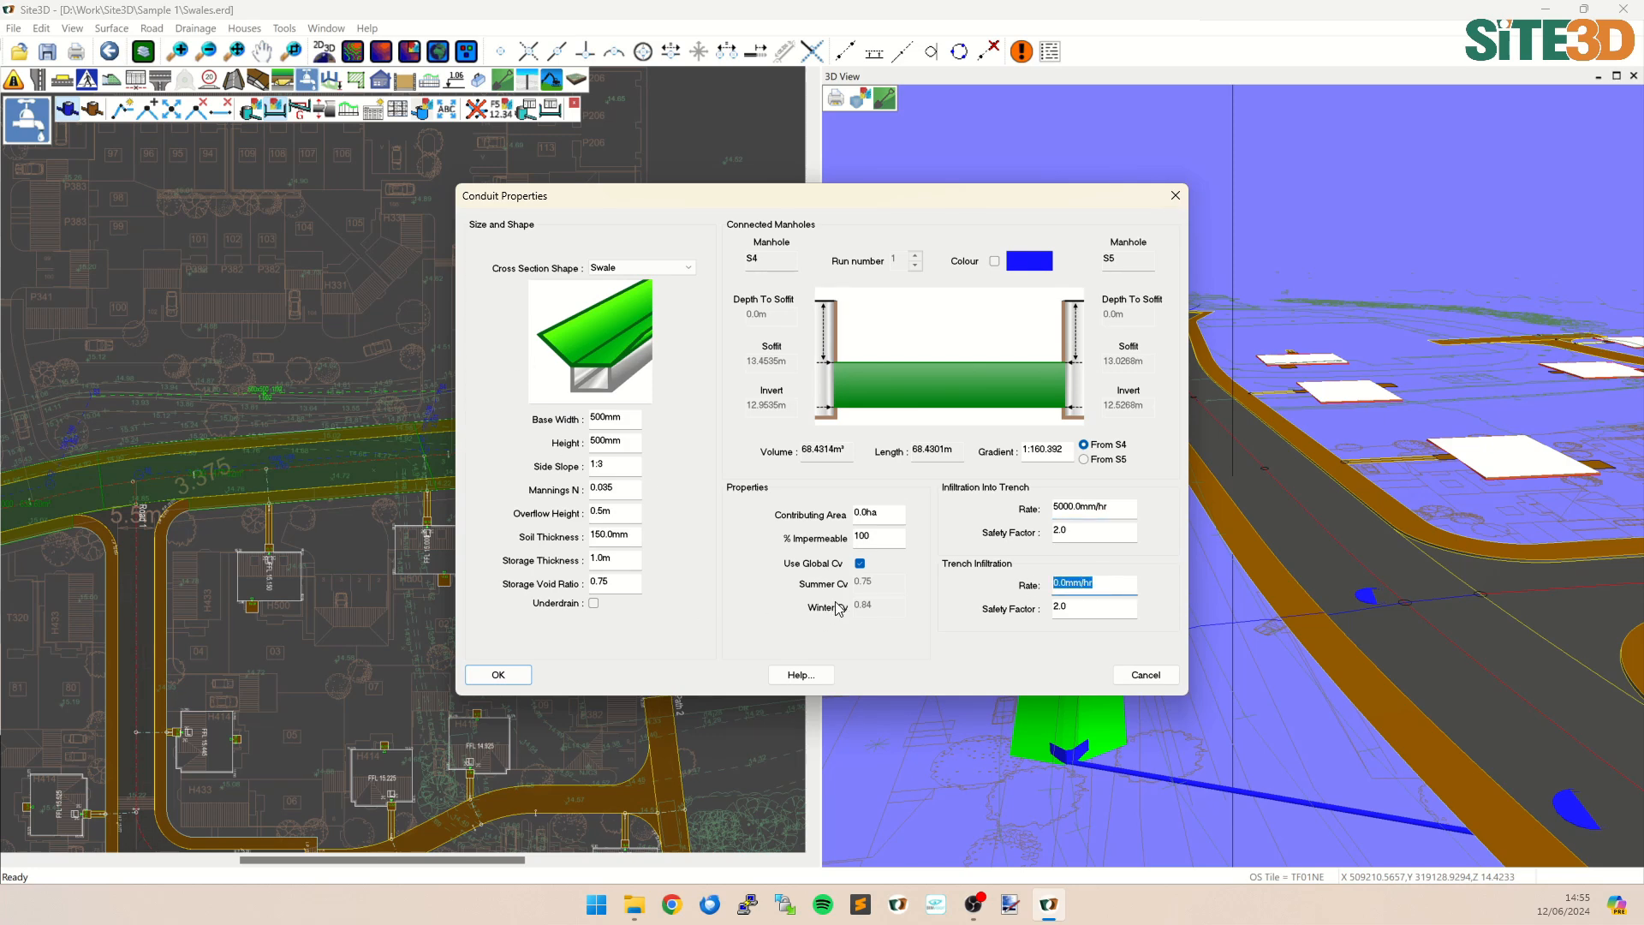
type("1000")
left_click(498, 675)
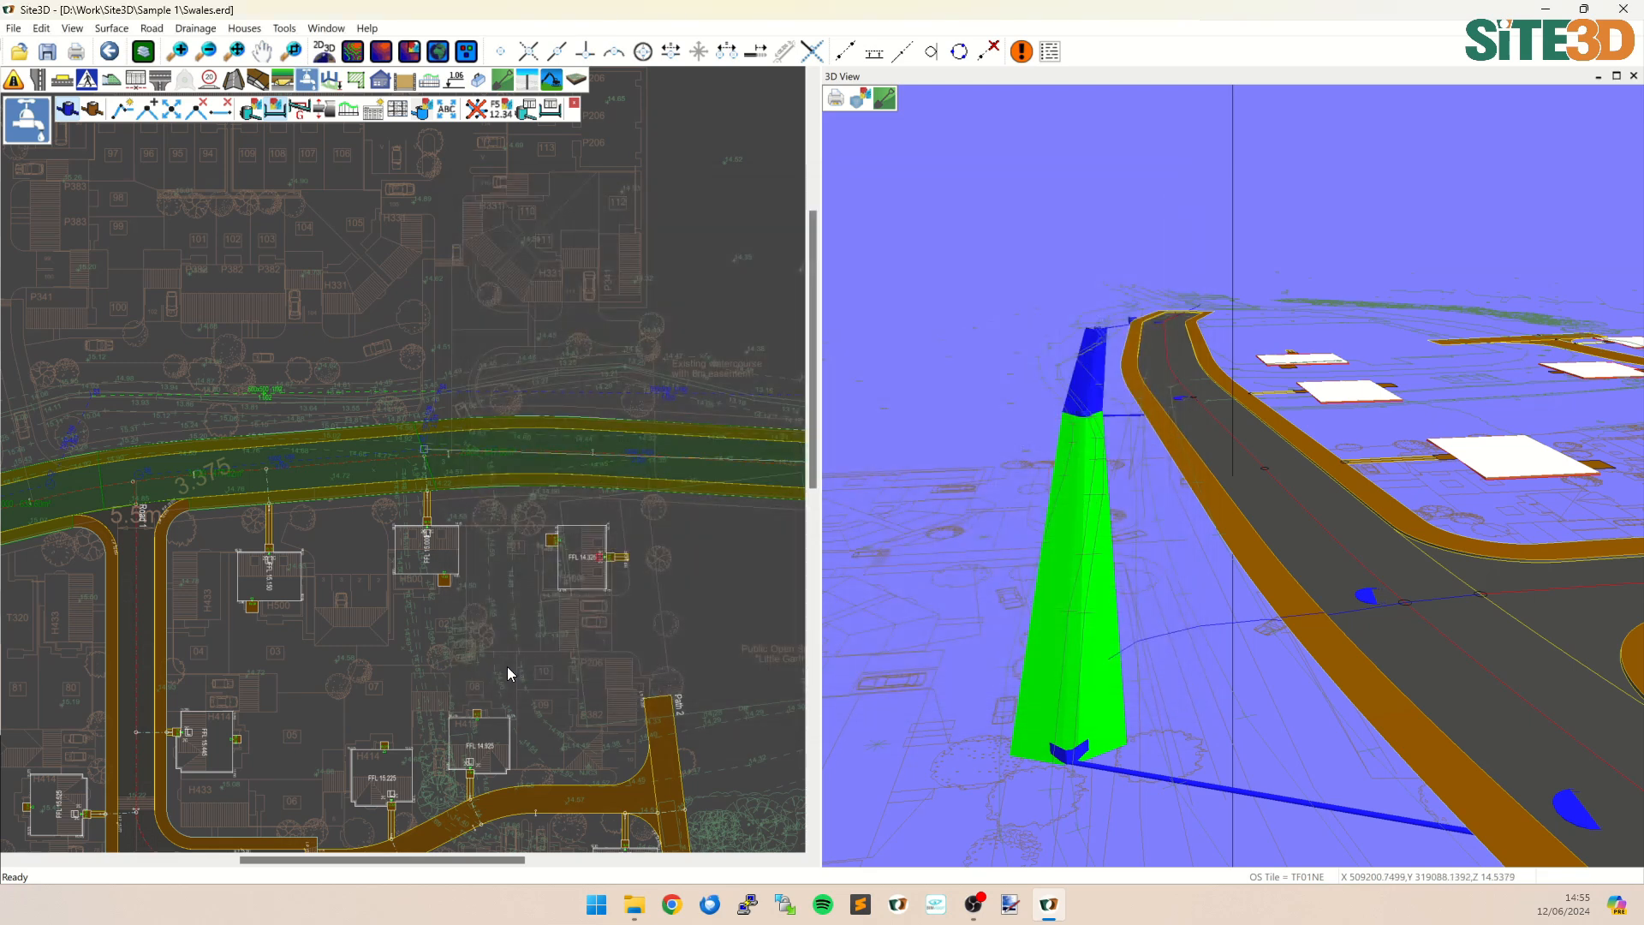
Step: Give the swale between manholes S4 and S5 a custom bright green colour
double_click(653, 382)
left_click(996, 261)
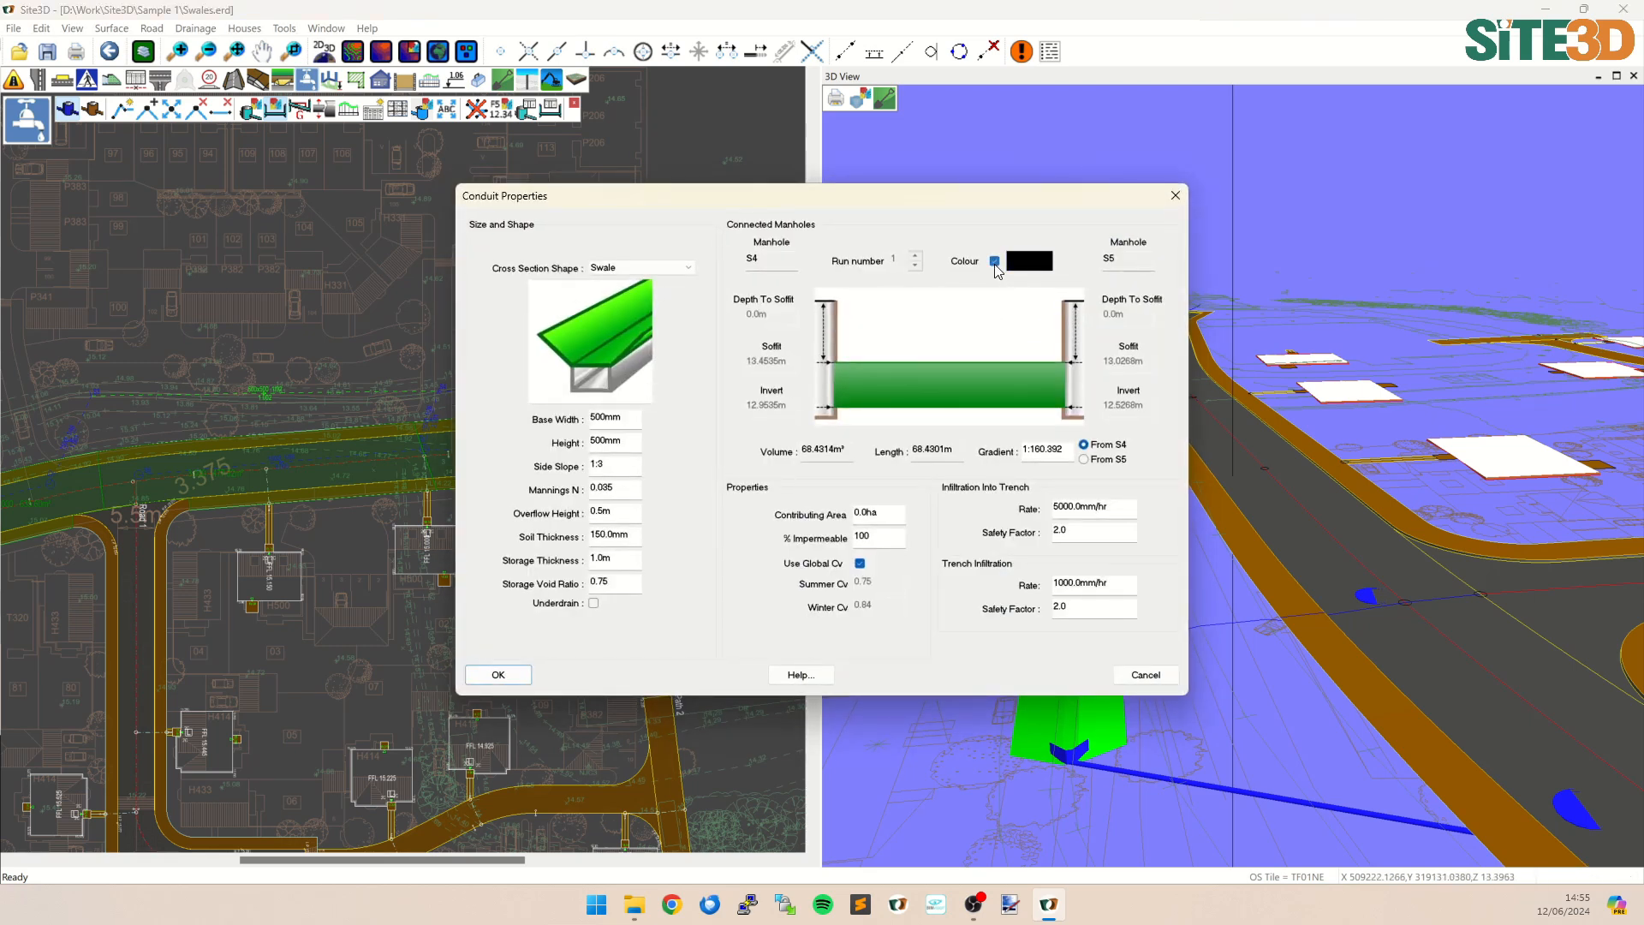
left_click(787, 388)
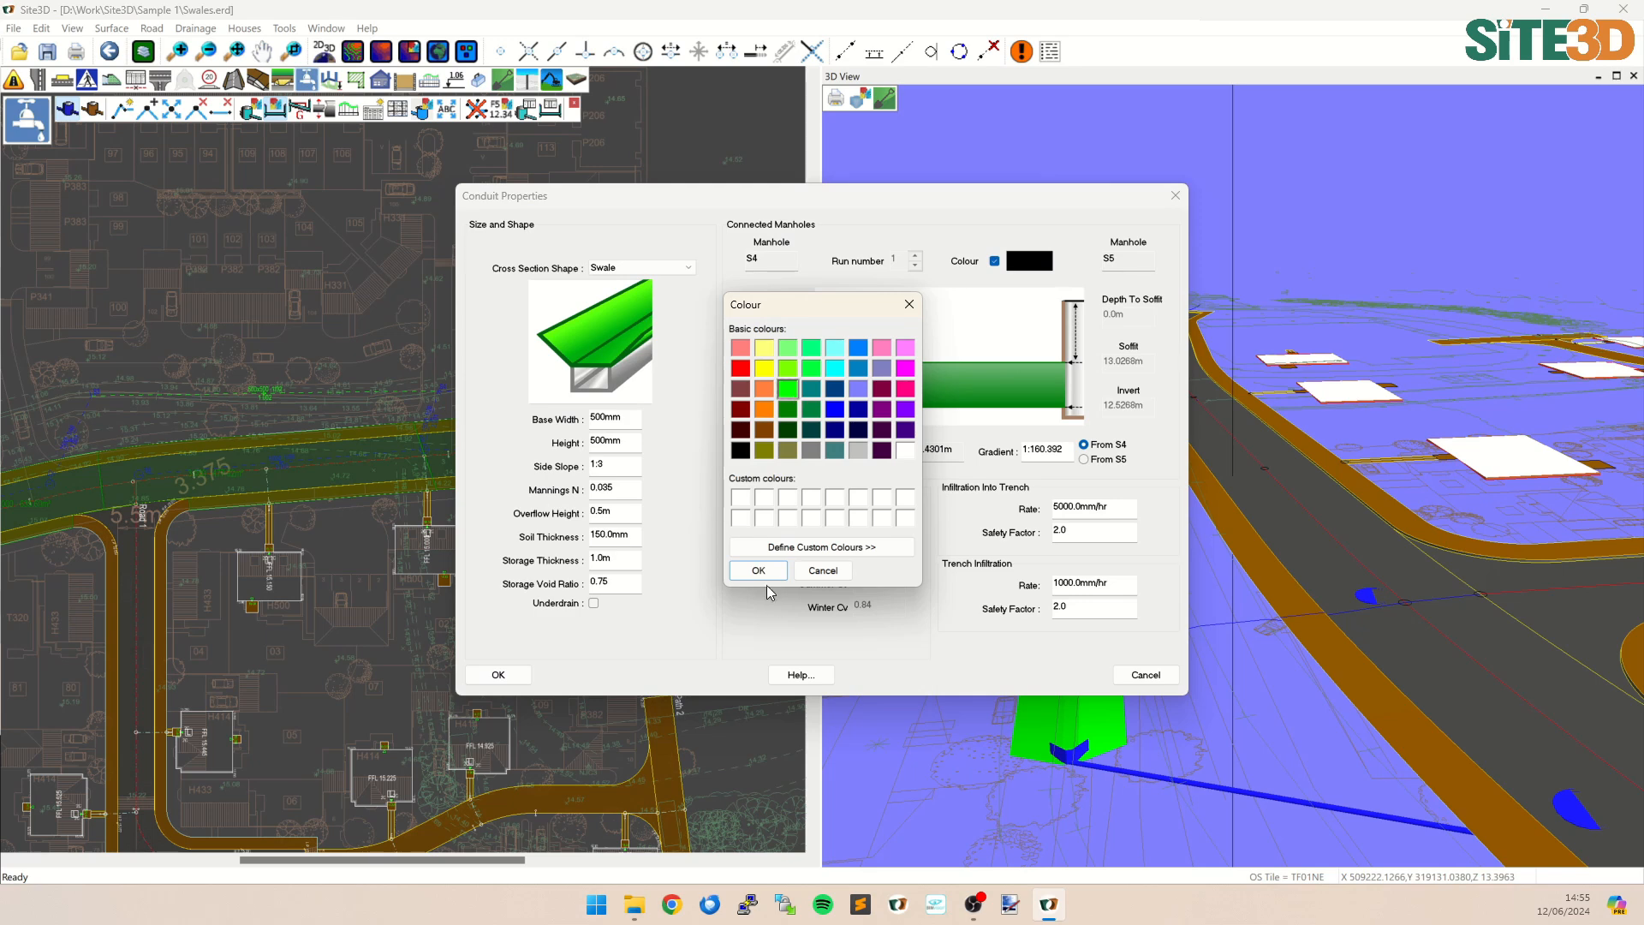
left_click(759, 570)
left_click(499, 675)
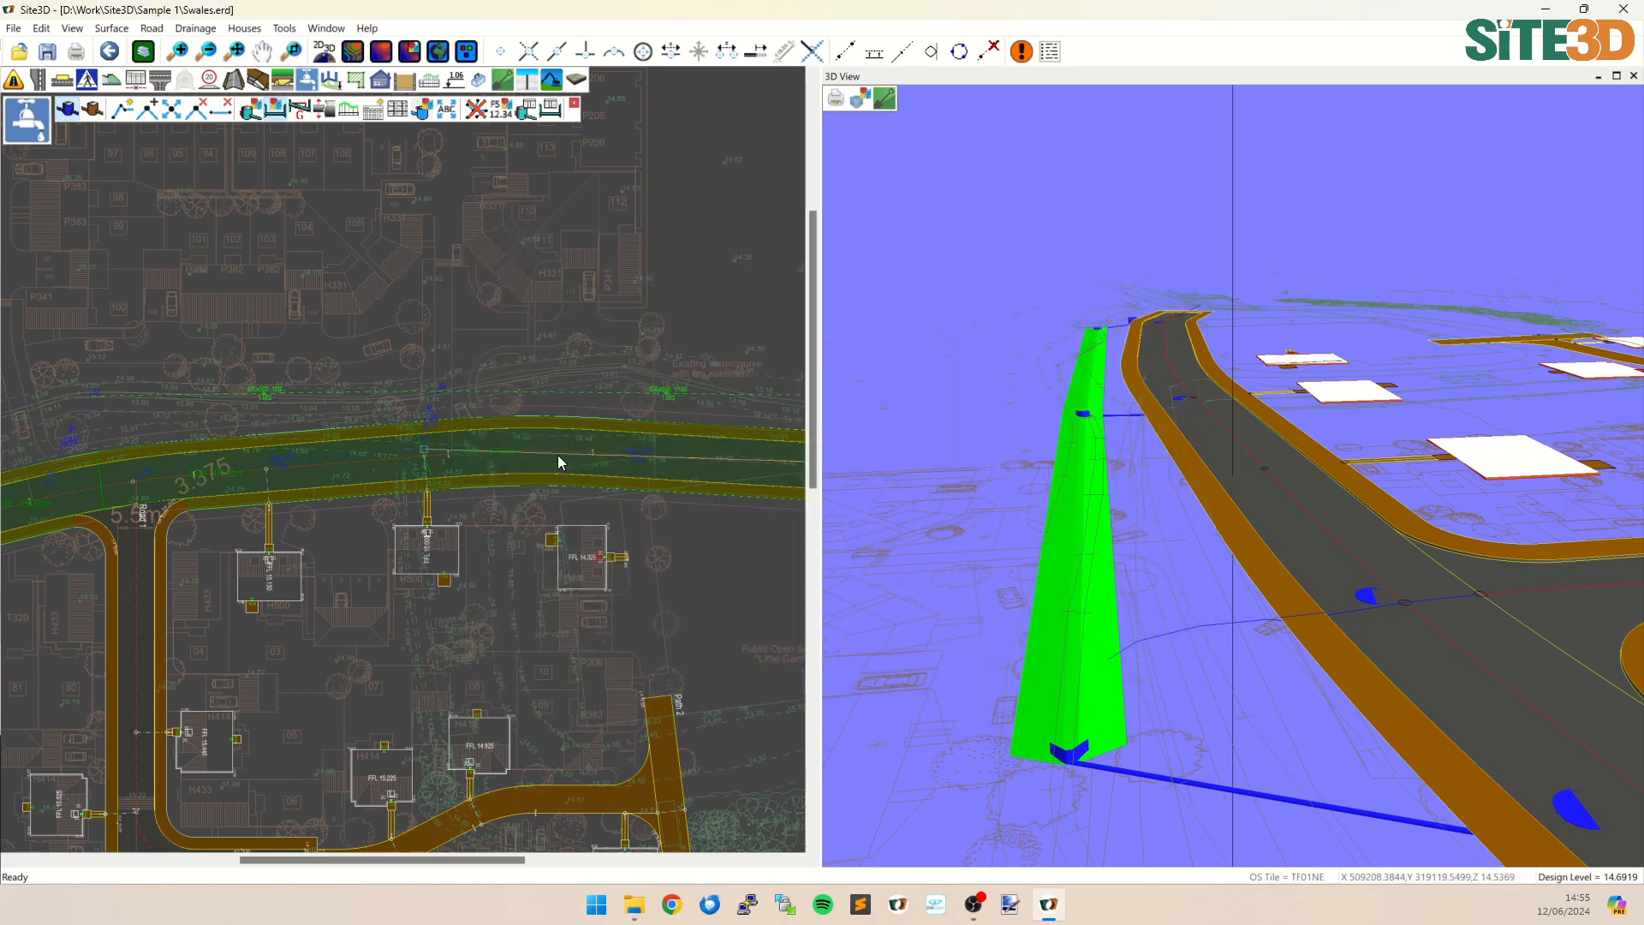
Step: Run the storm simulation on Surface Network 1 with the preset FSR storms, durations and return periods
left_click(333, 88)
left_click(172, 109)
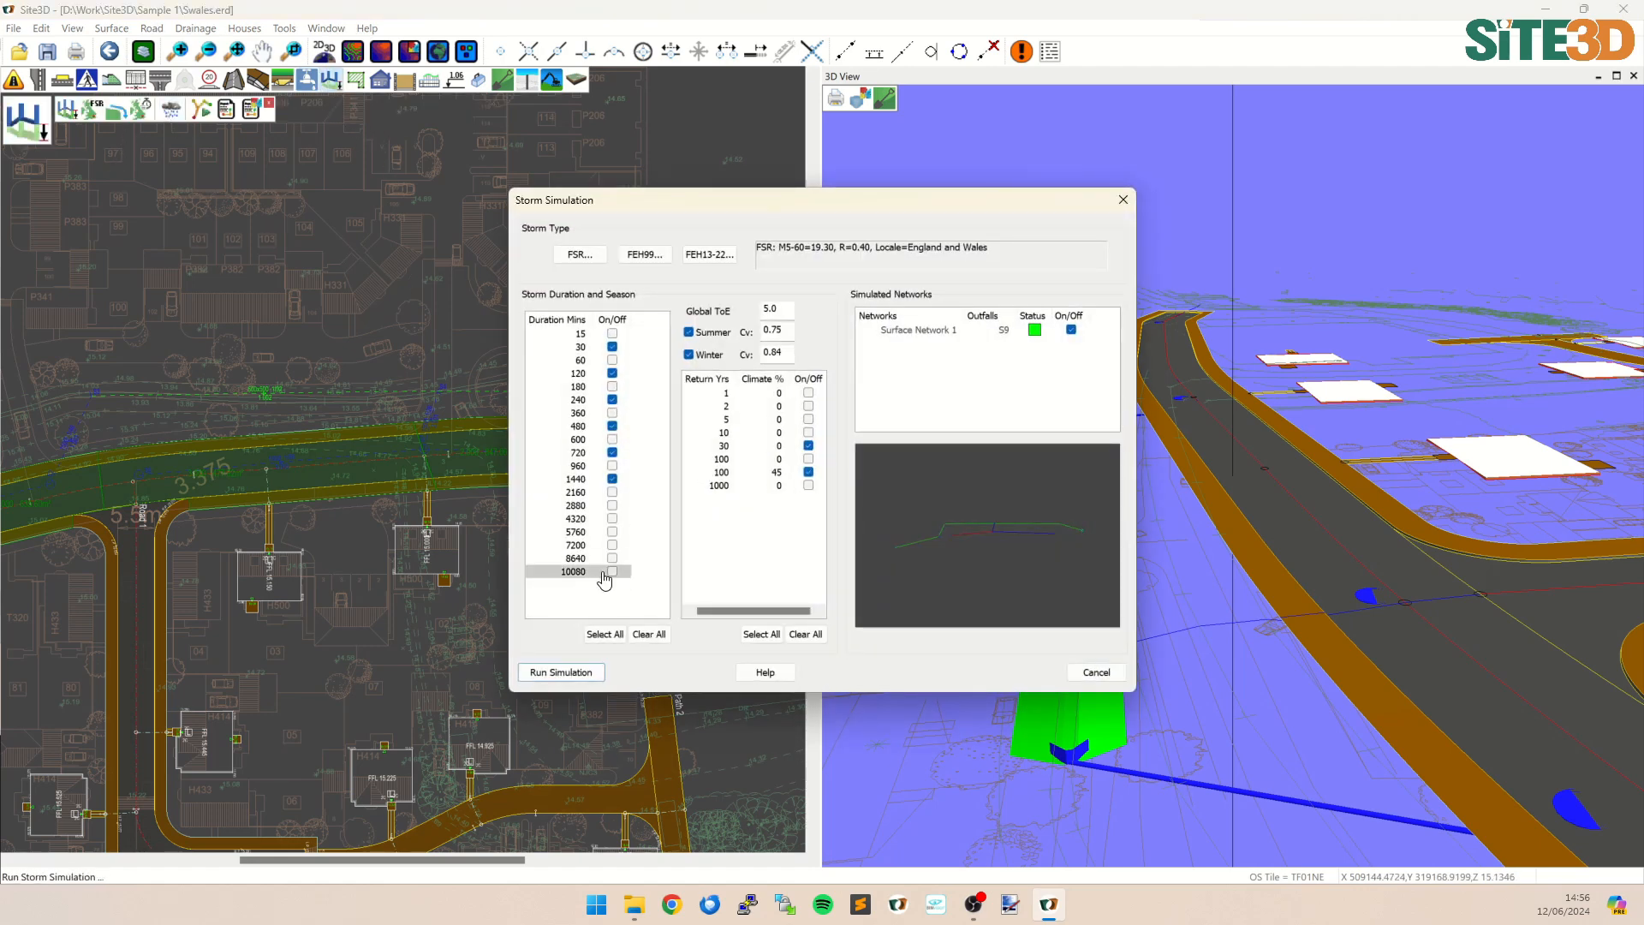
left_click(557, 671)
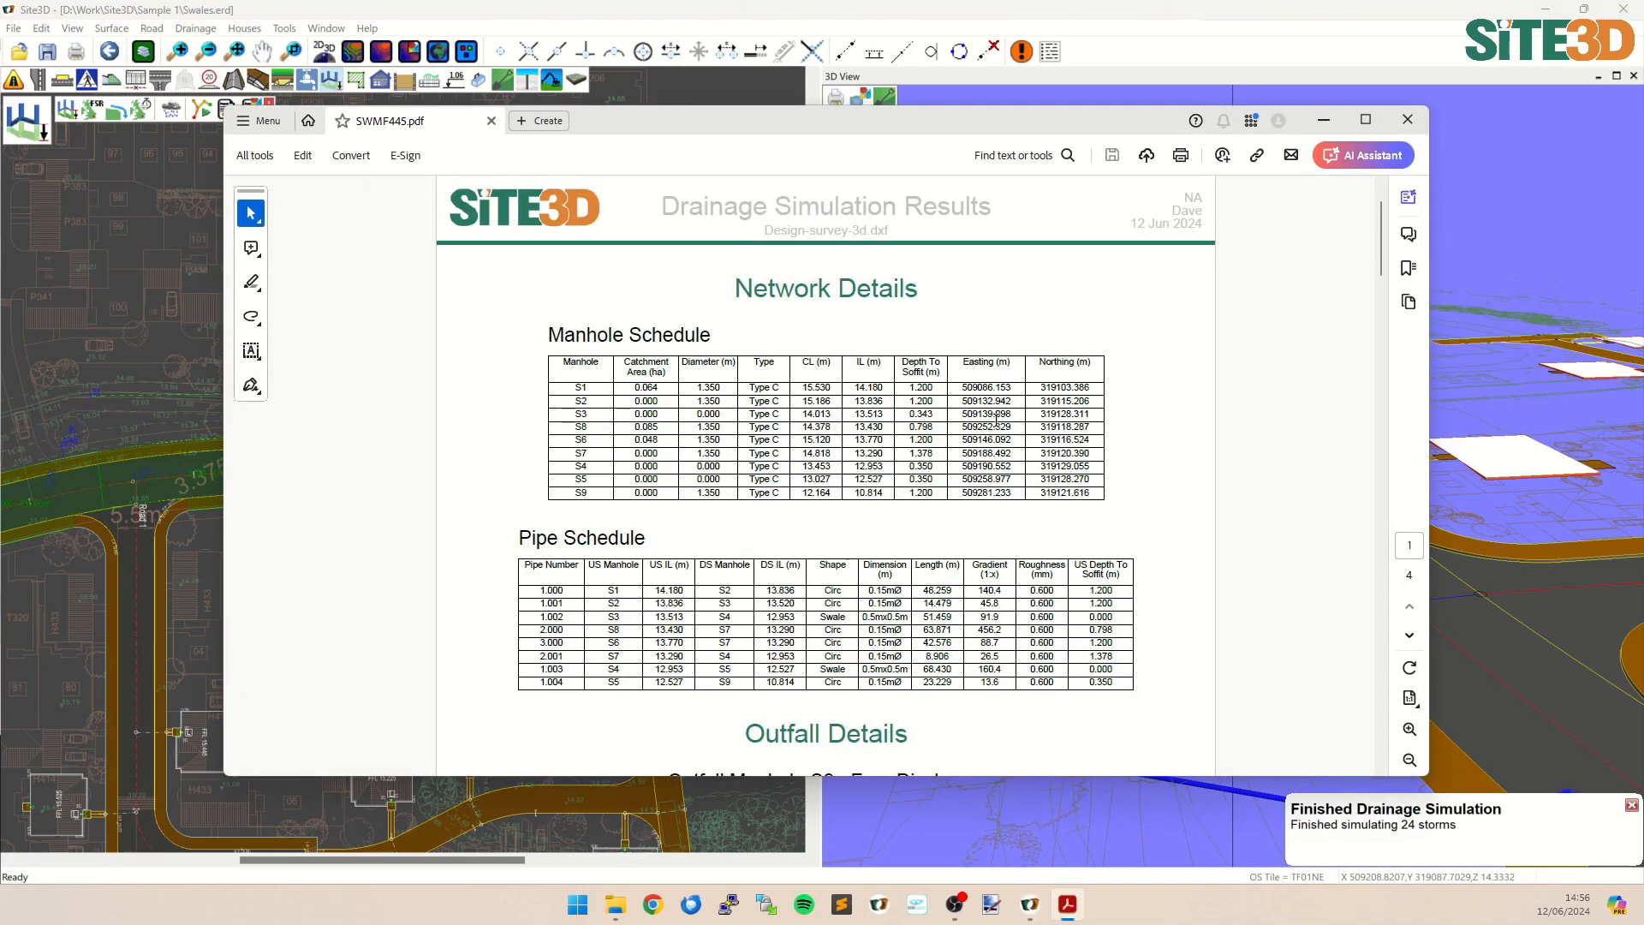
Step: Examine the network details in the simulation report, focusing on the Swale entries for pipes 1.002 and 1.003 in the pipe schedule
scroll(803, 617, "down", 8)
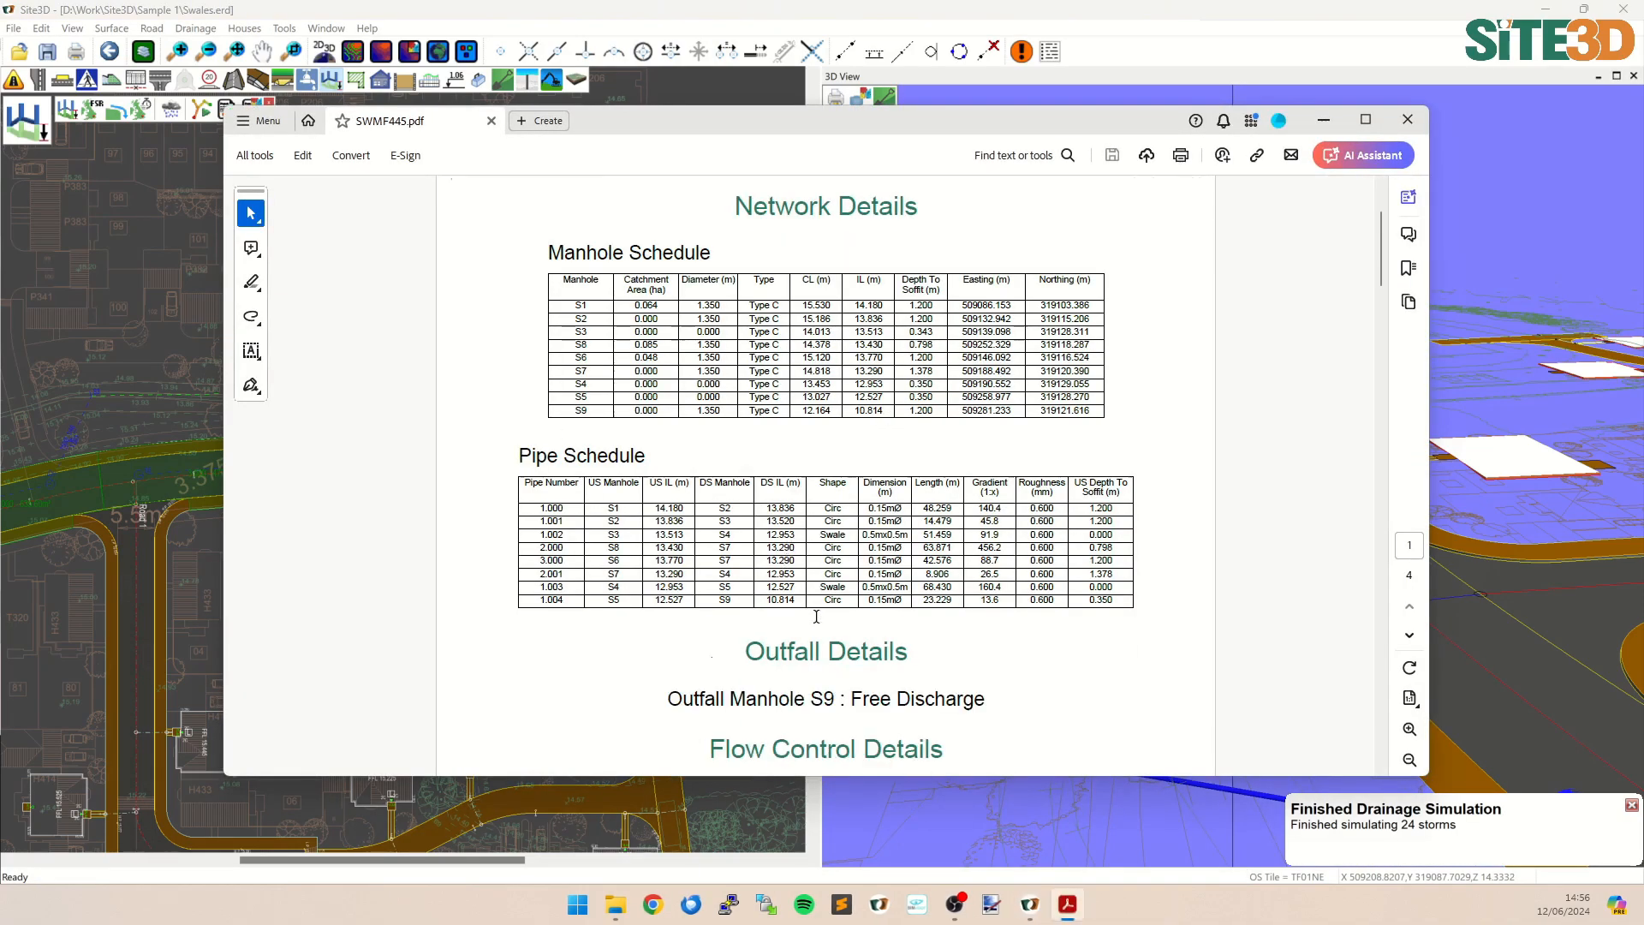
scroll(802, 608, "down", 6)
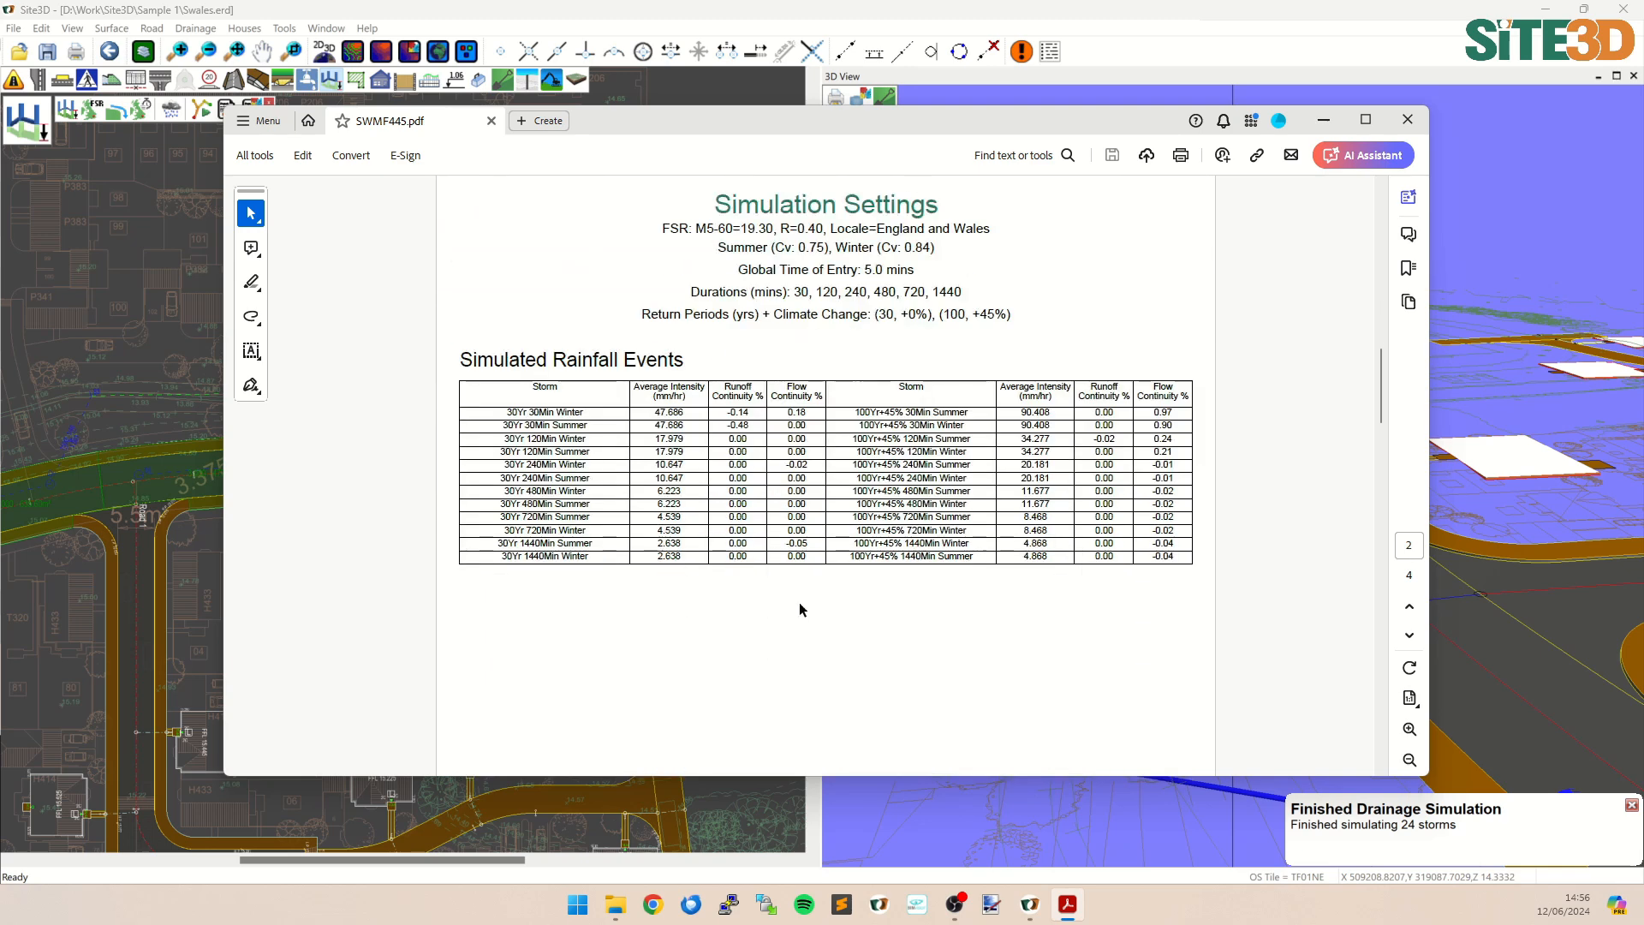
scroll(798, 600, "down", 4)
scroll(798, 604, "up", 14)
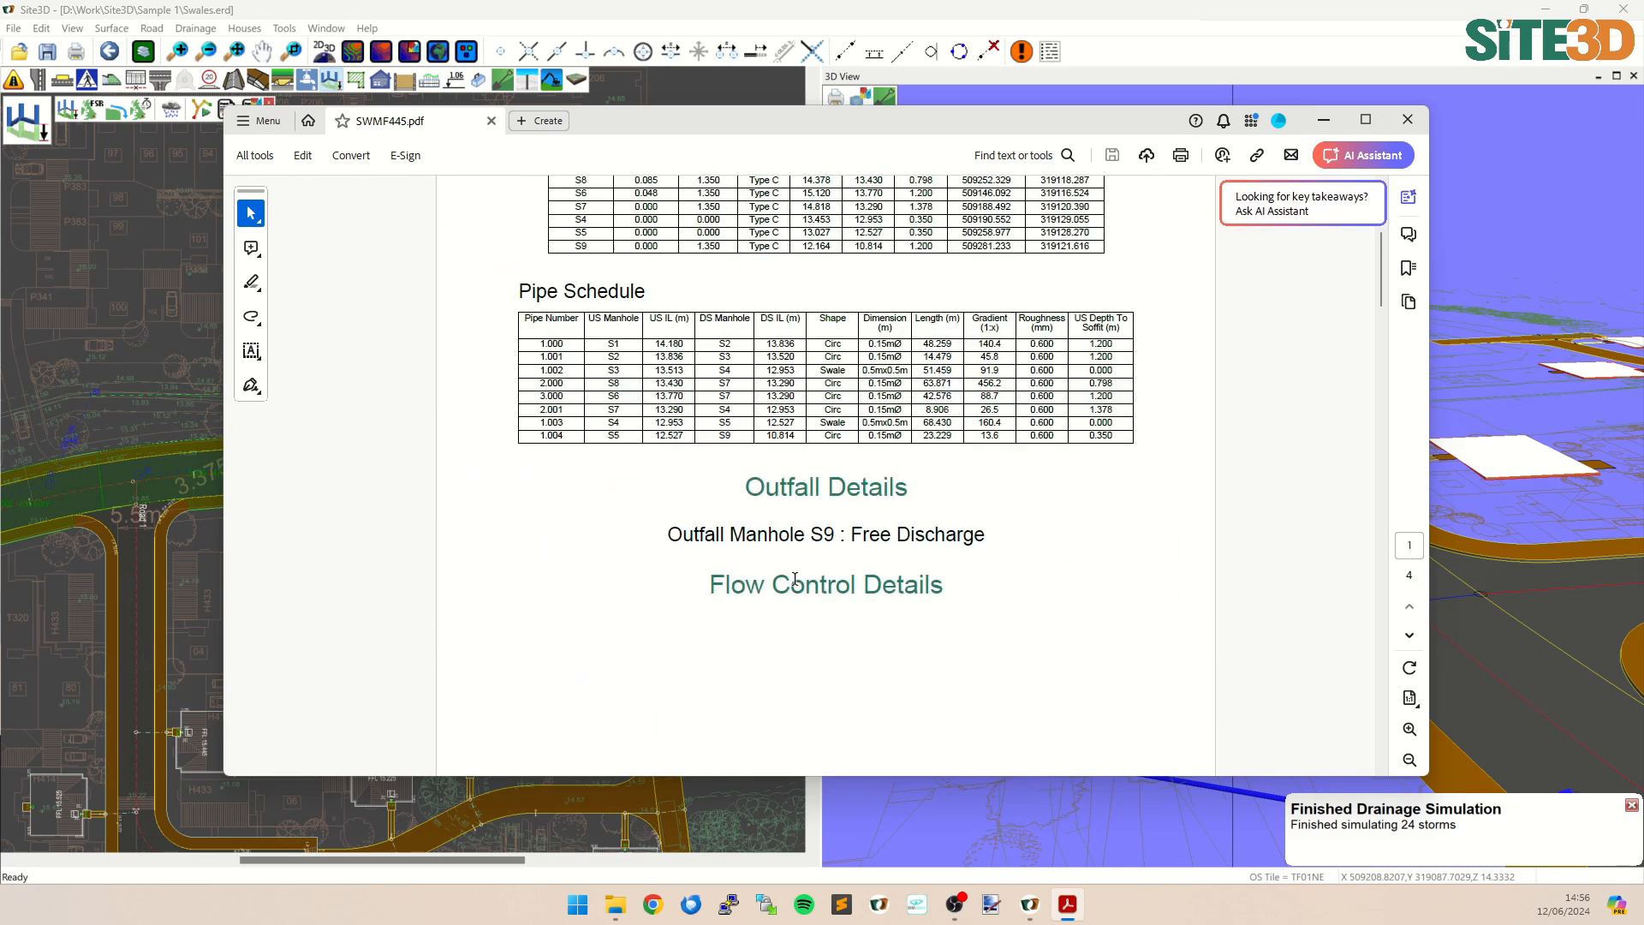
scroll(796, 582, "down", 1)
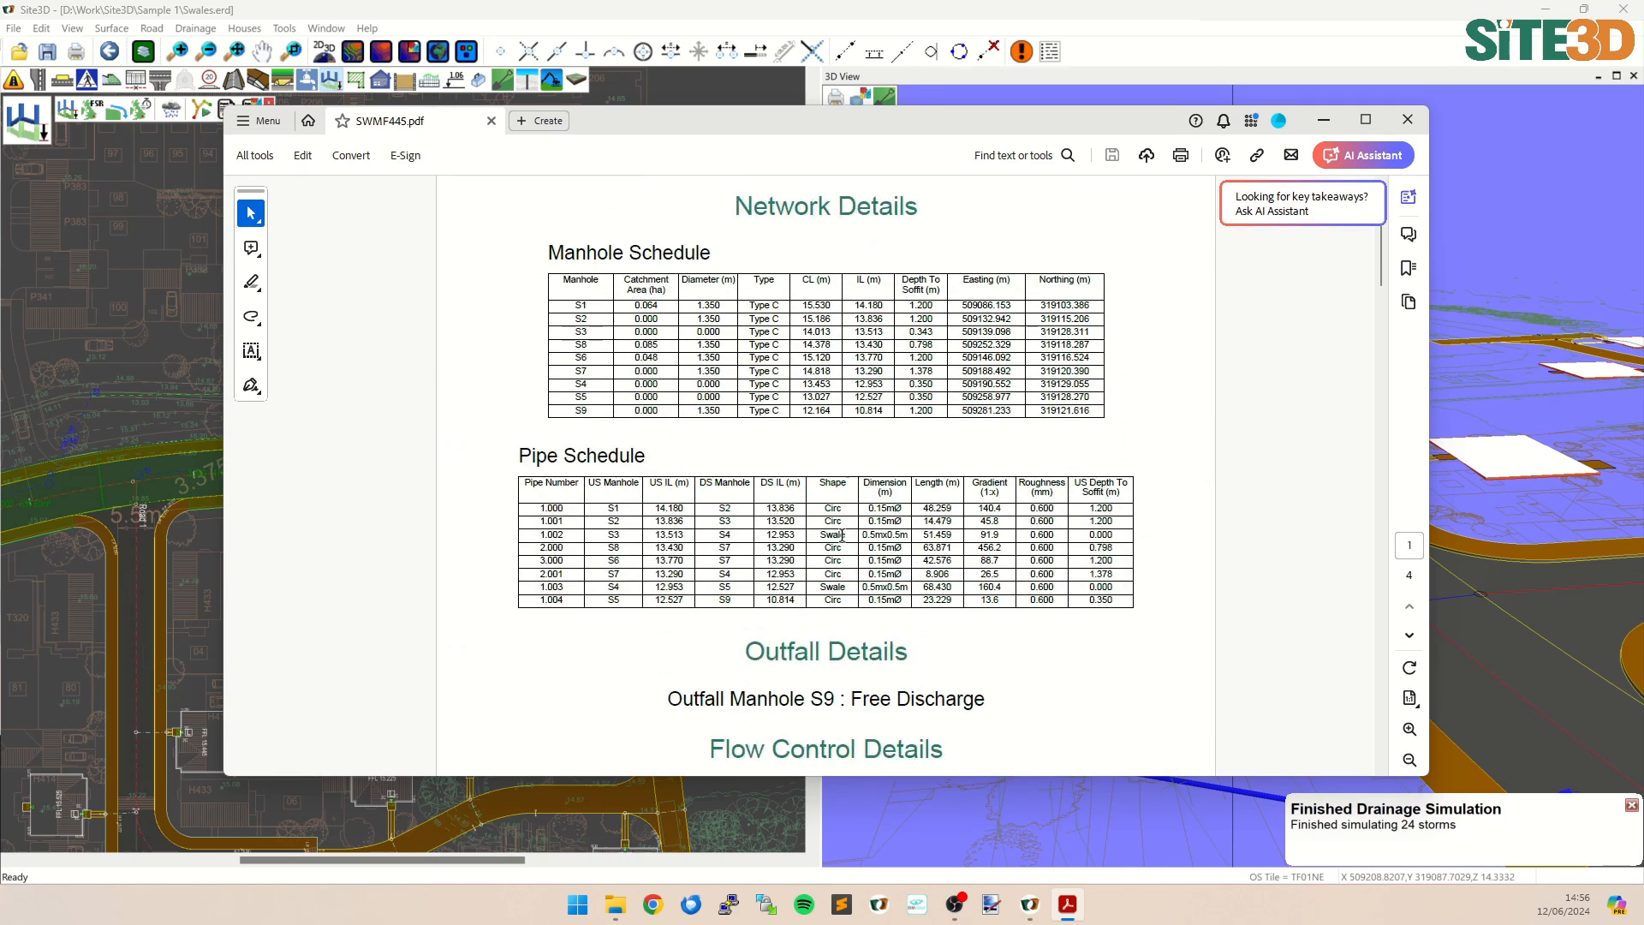
double_click(845, 535)
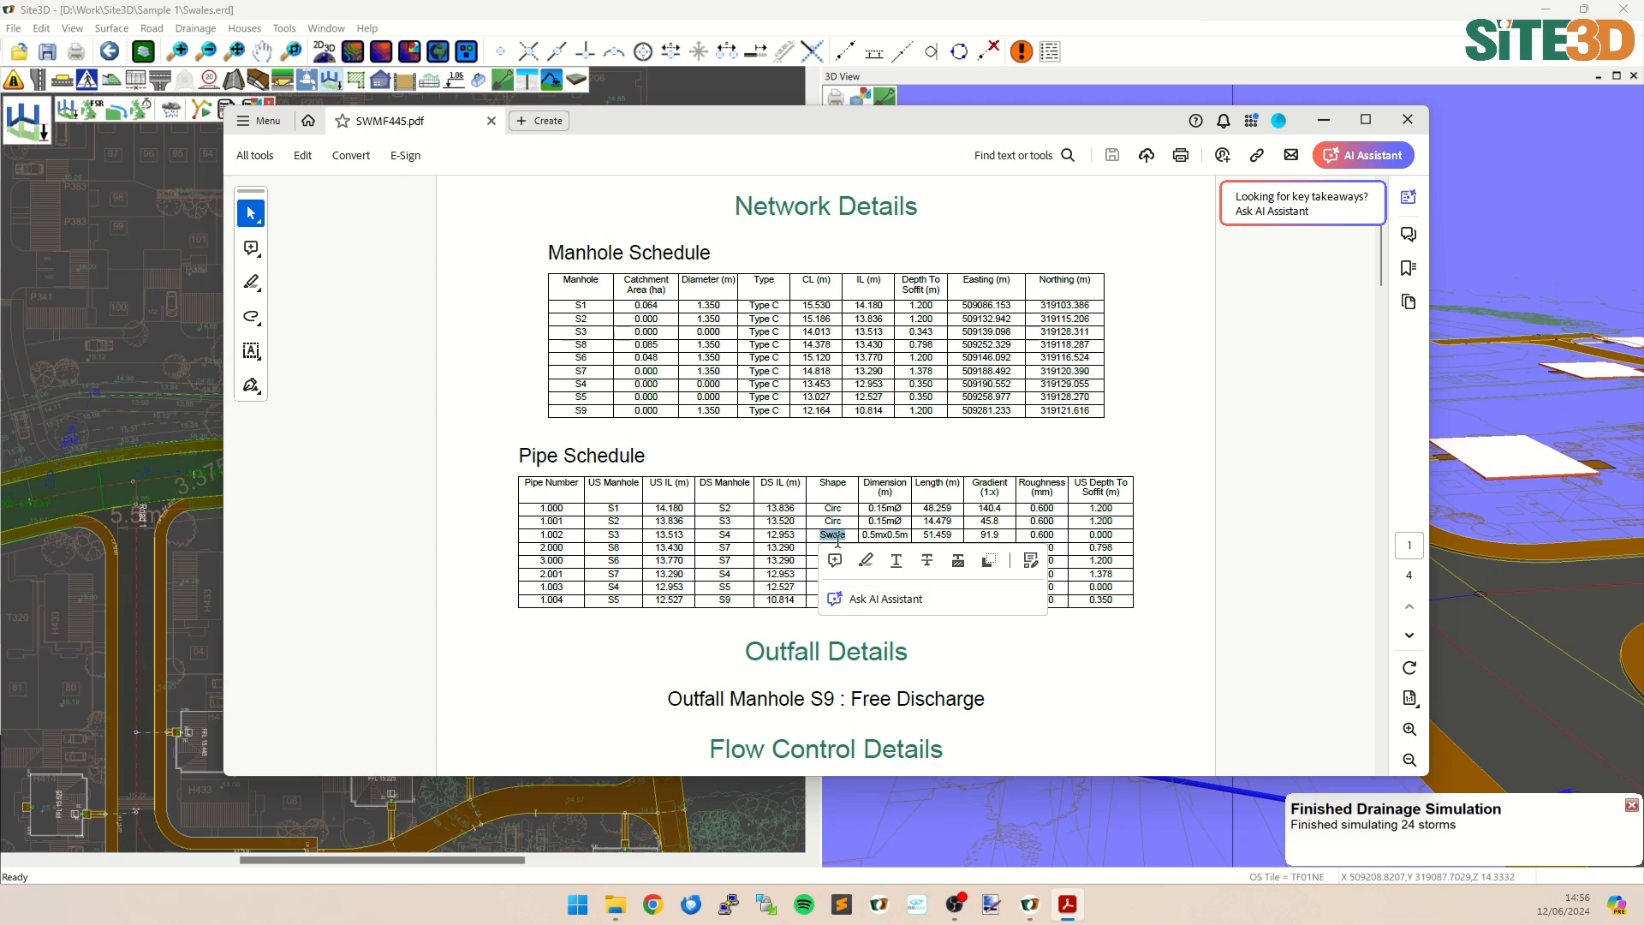
left_click(845, 552)
double_click(841, 586)
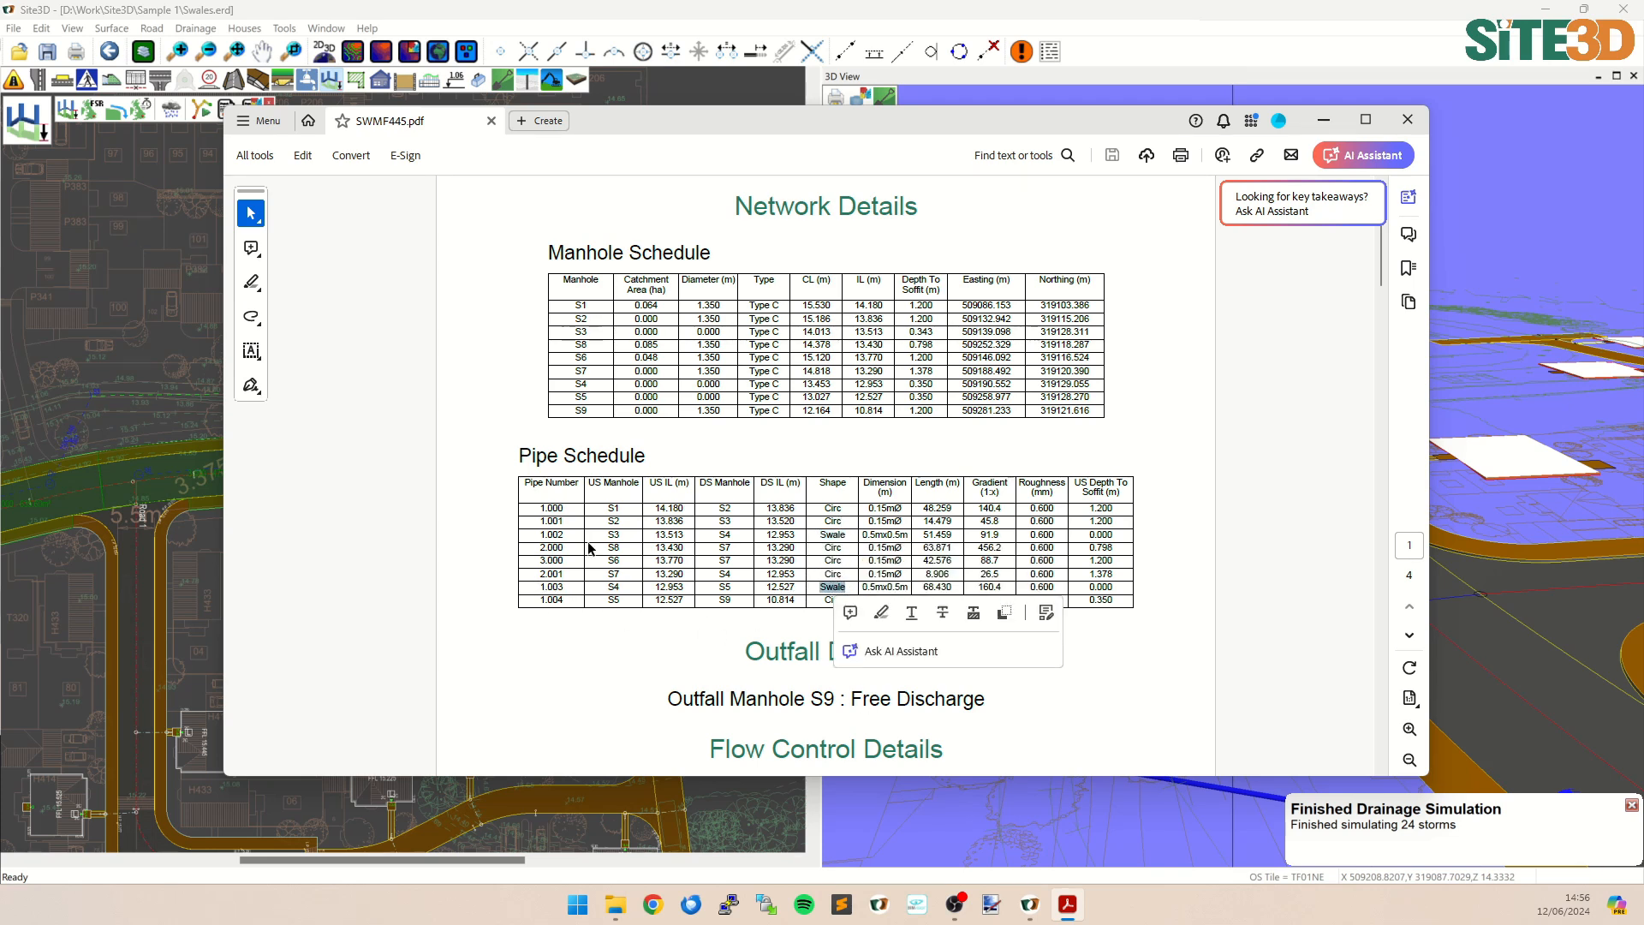
left_click(824, 504)
Step: Examine the report's simulated rainfall events and its manhole and conduit results for the 30-year and 100-year +45% storms
scroll(800, 589, "down", 10)
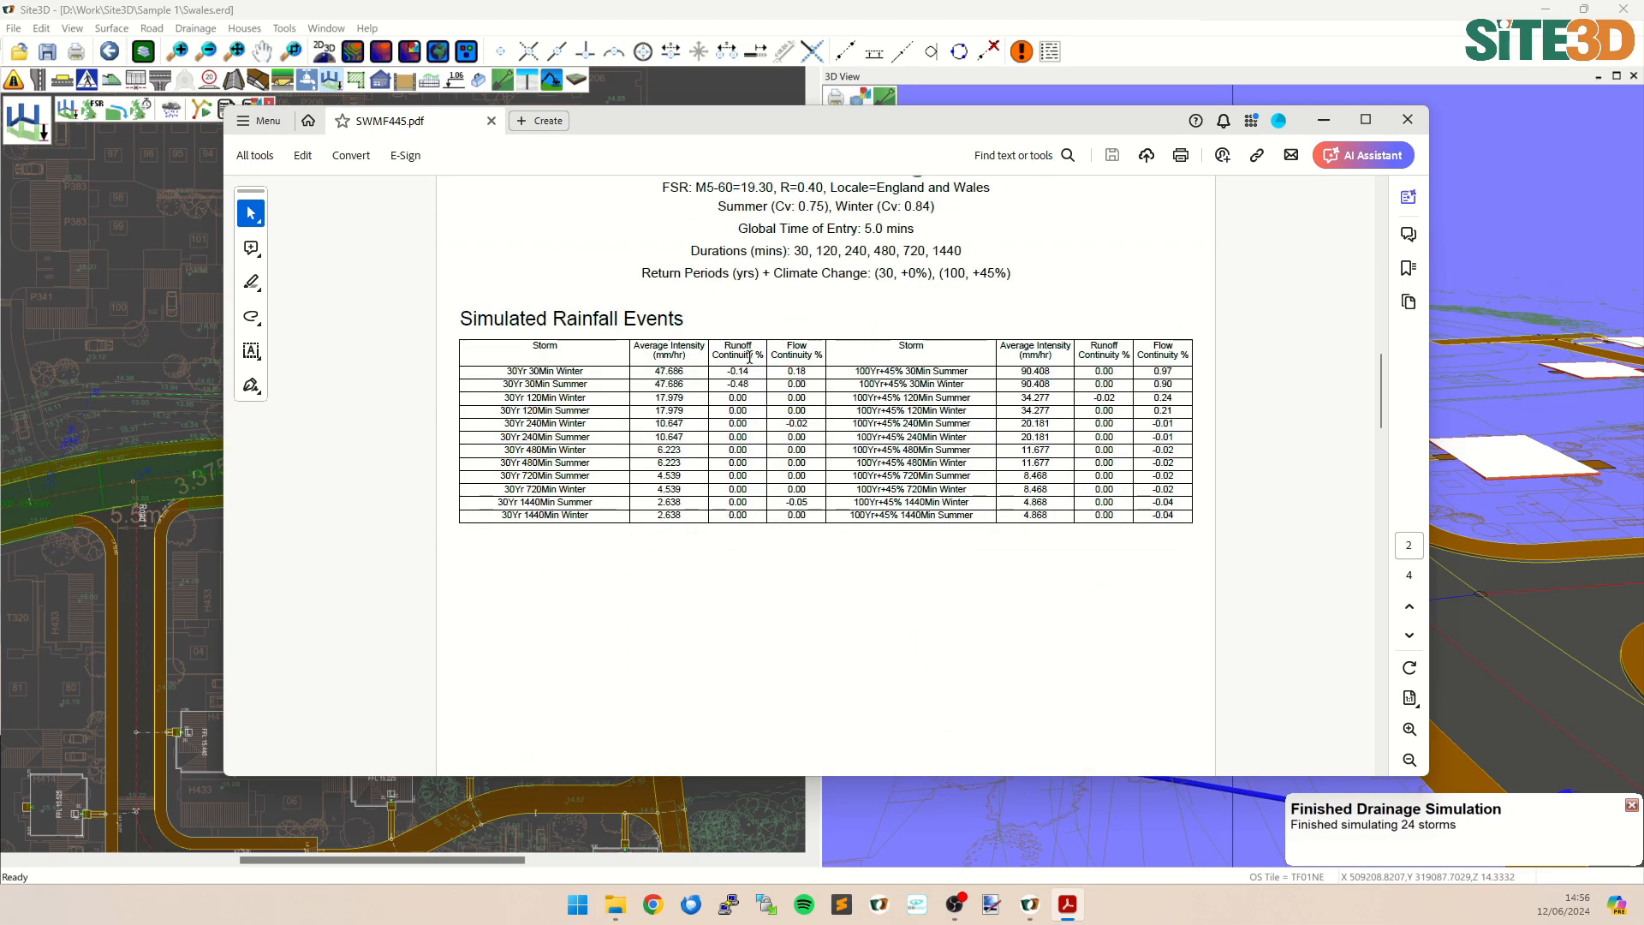
scroll(805, 598, "down", 8)
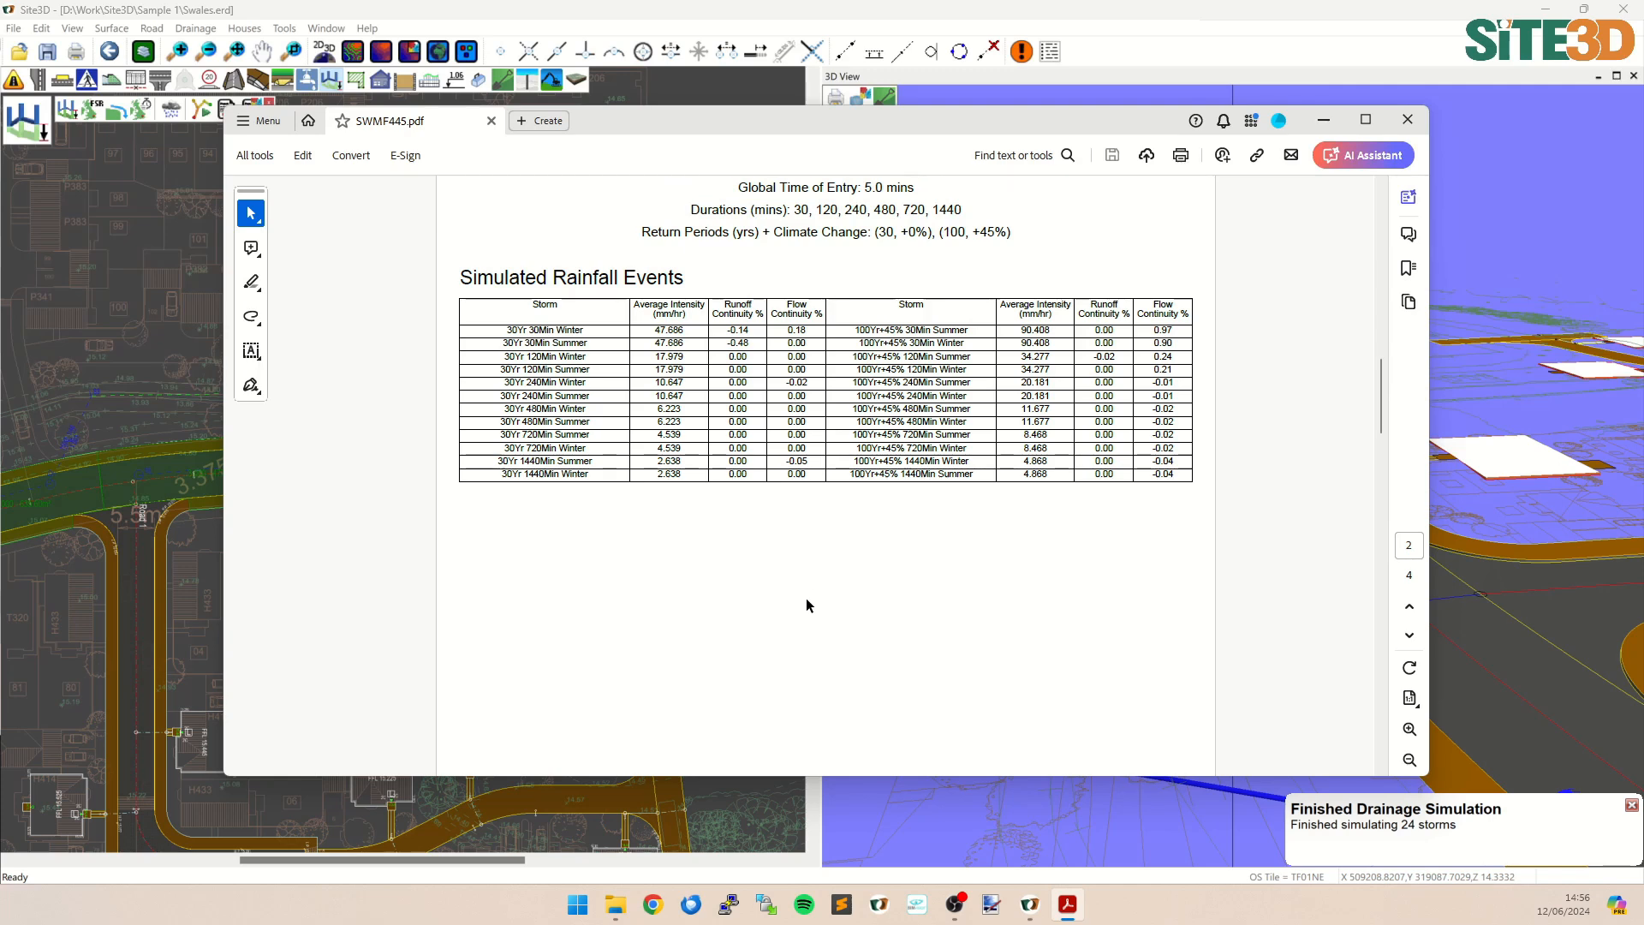
scroll(805, 597, "down", 3)
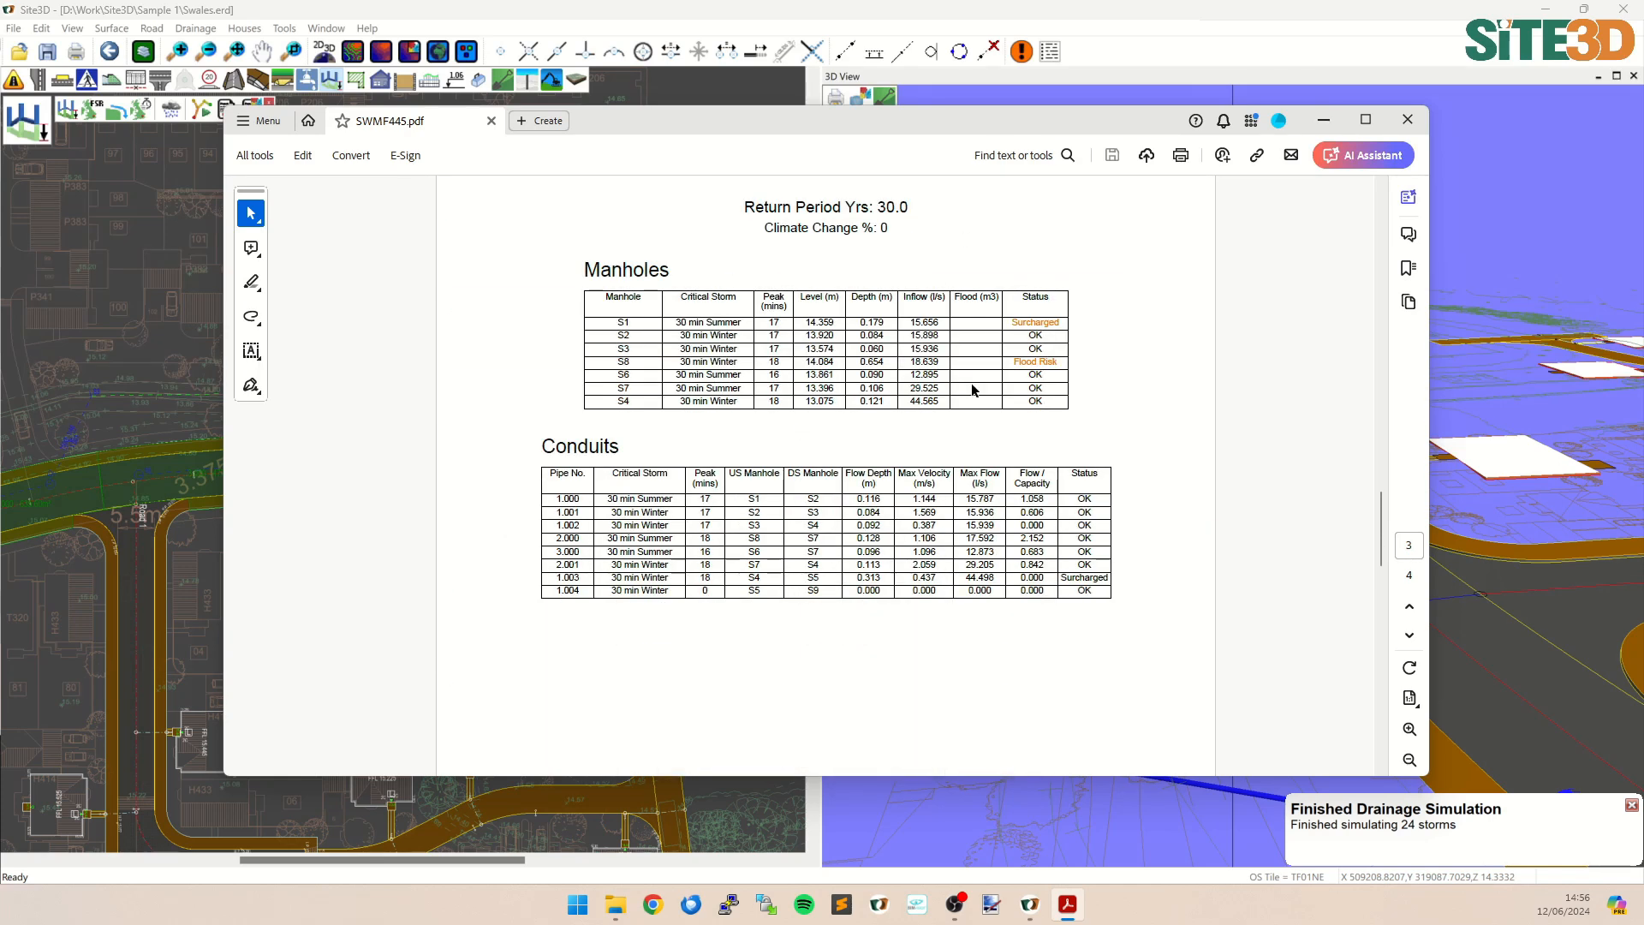
scroll(862, 604, "down", 20)
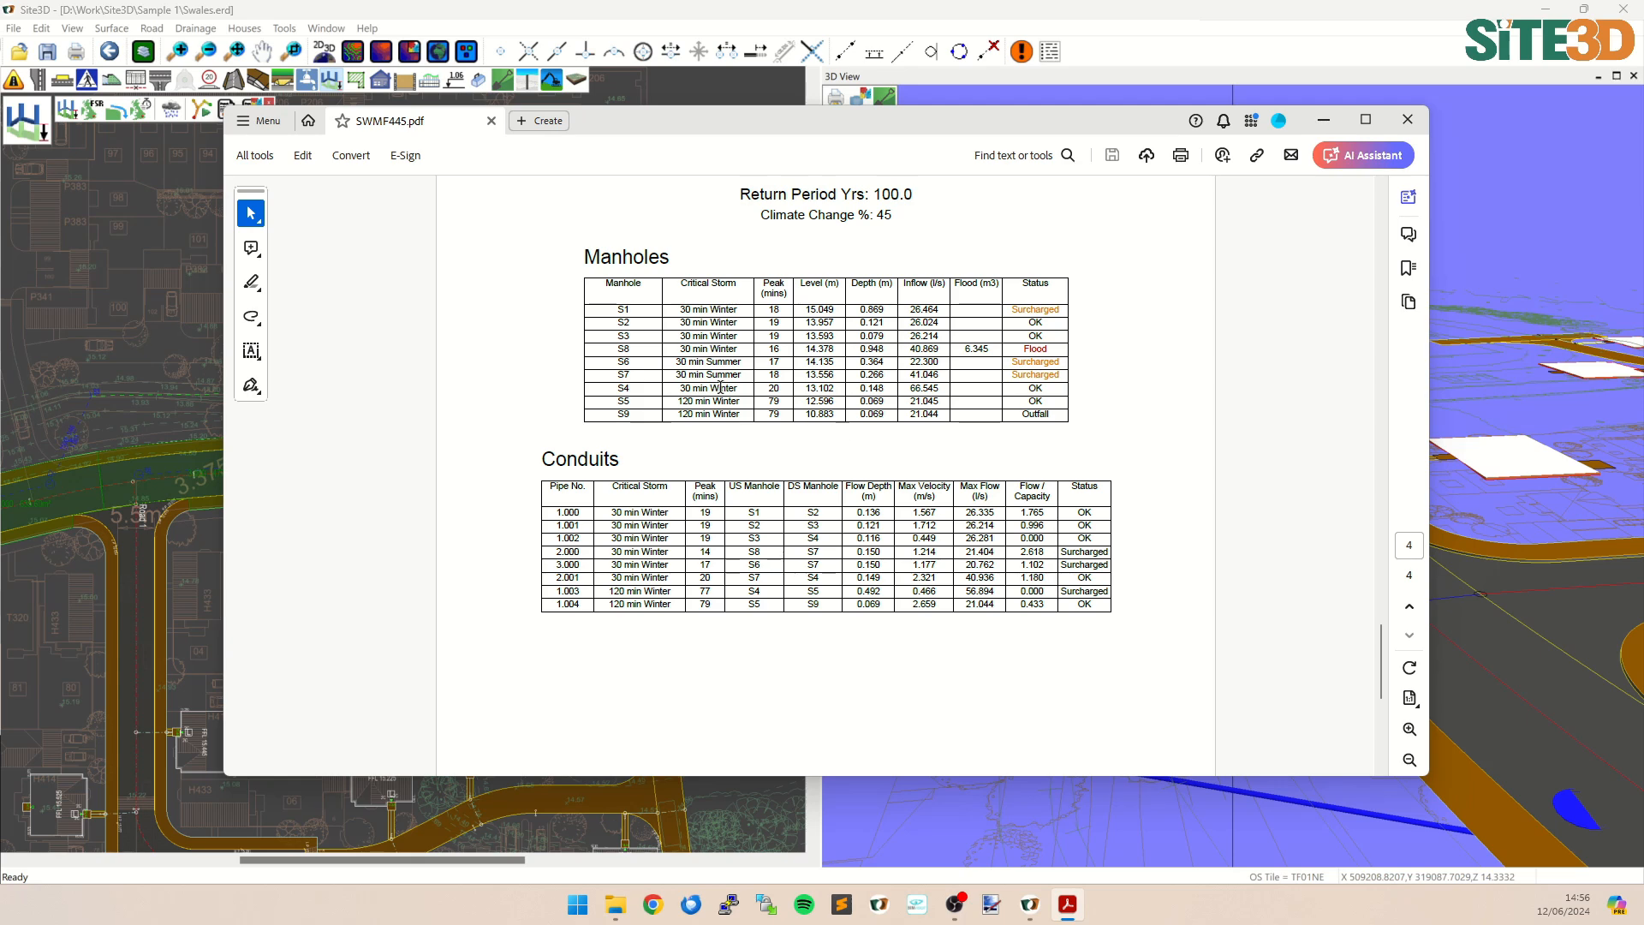
scroll(829, 524, "up", 10)
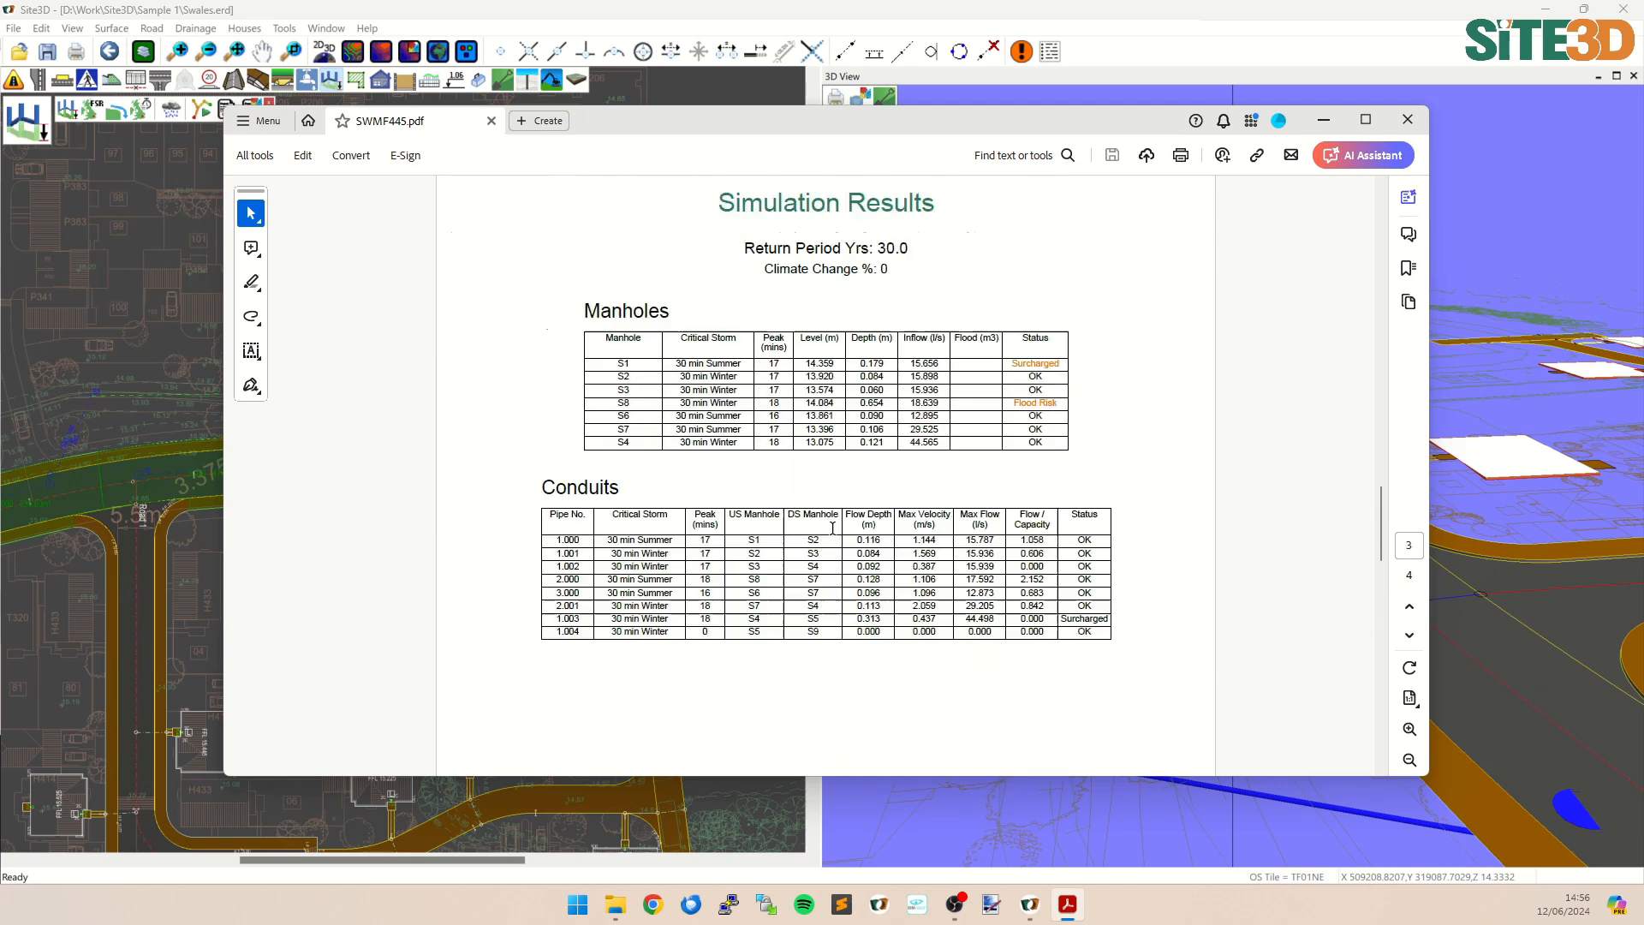